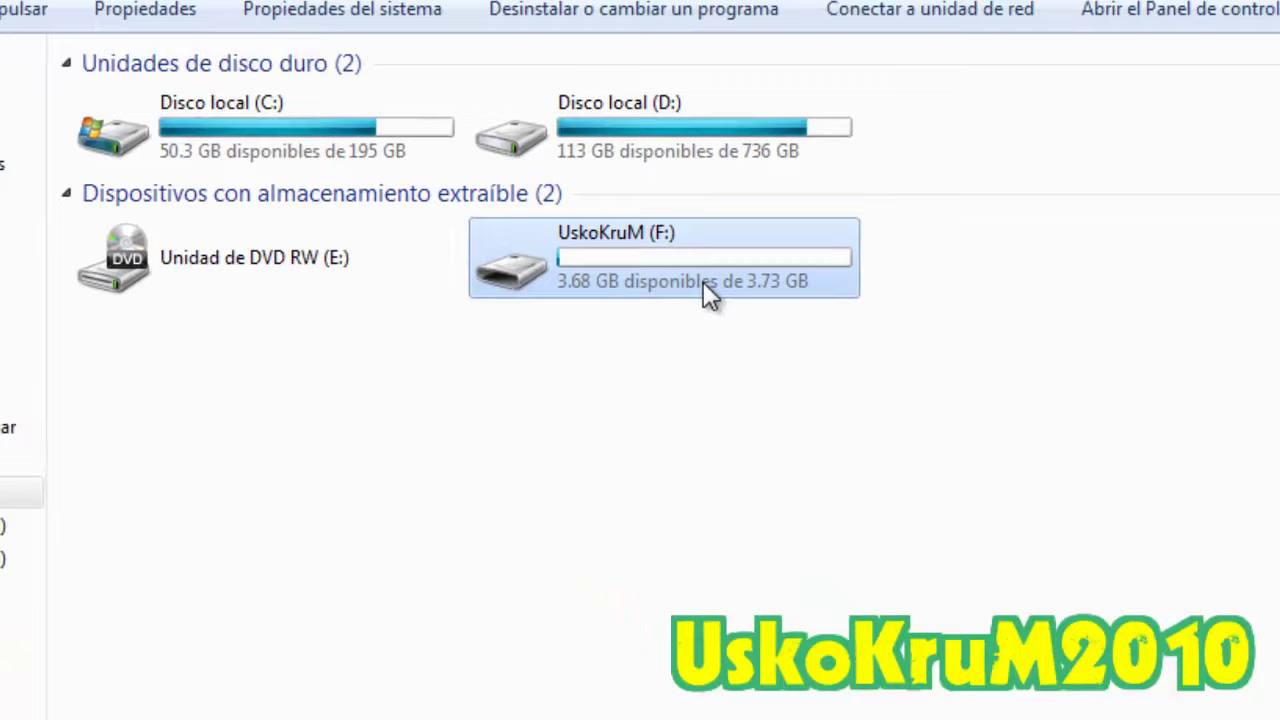
# - Quick-format the removable drive F: as NTFS with 2048-byte allocation units and the volume label UskoKruM
pyautogui.rightClick(705, 283)
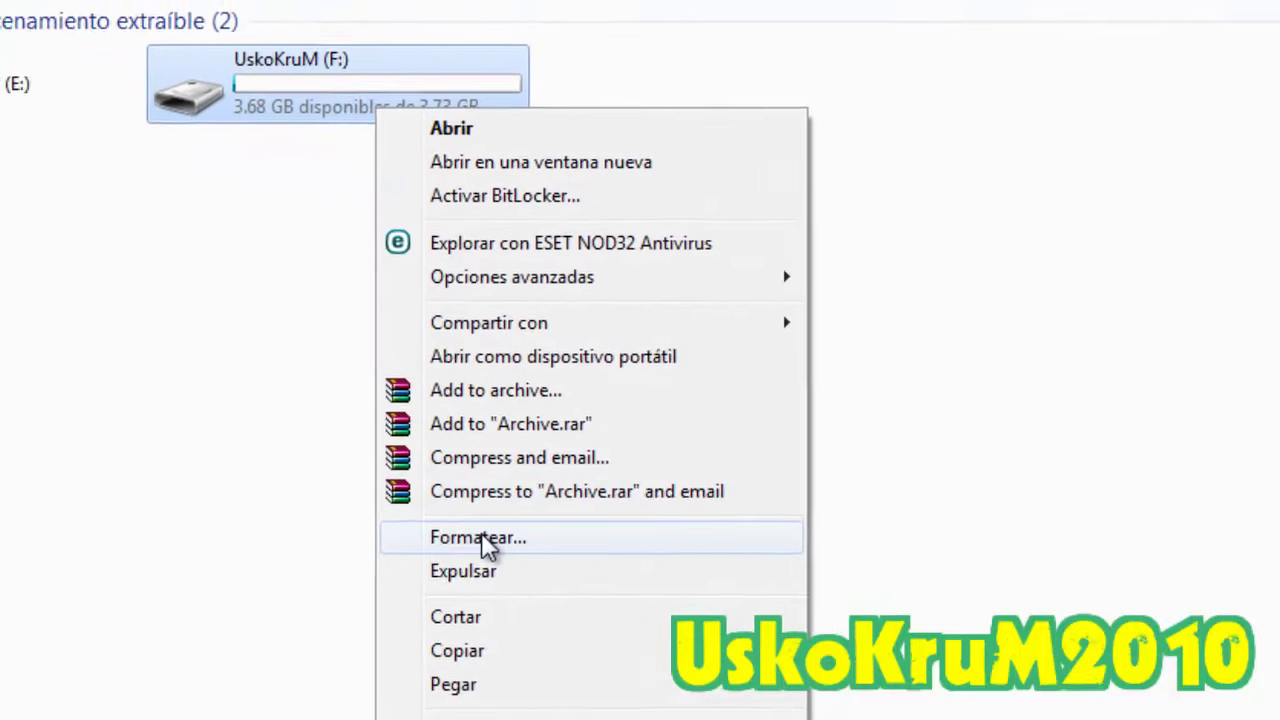
pyautogui.click(398, 539)
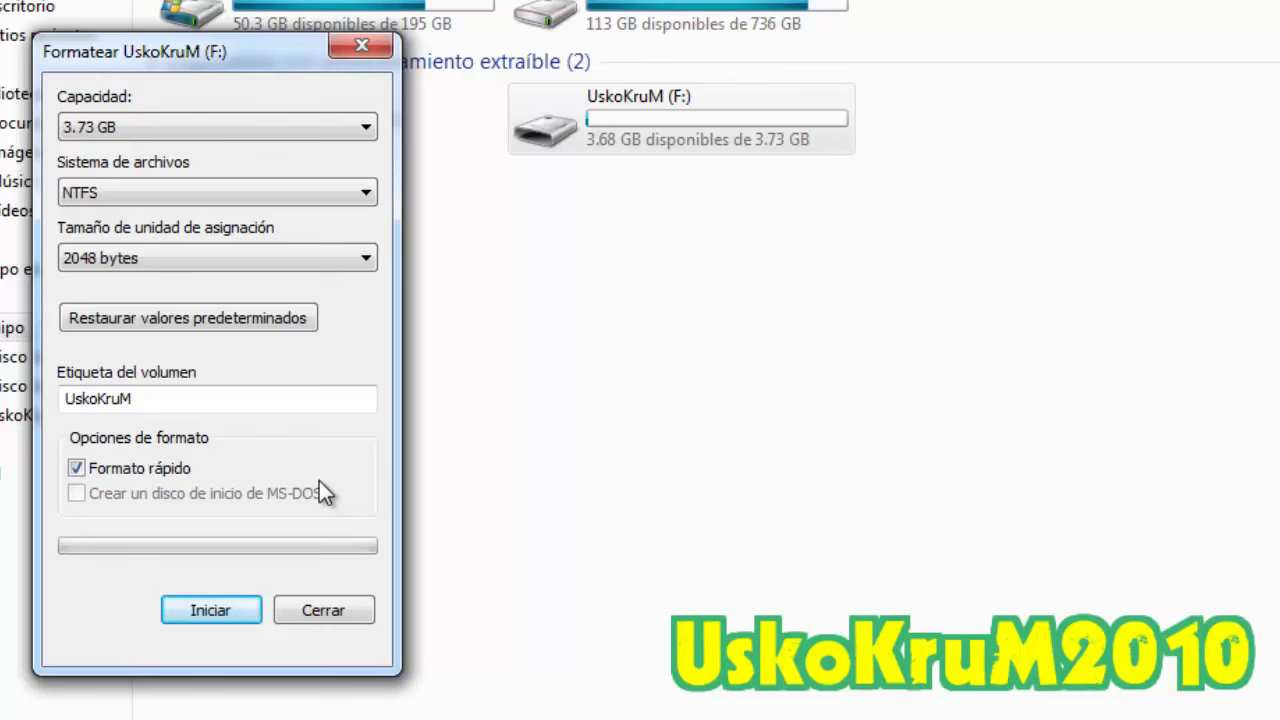
pyautogui.click(141, 398)
pyautogui.doubleClick(141, 398)
pyautogui.click(191, 398)
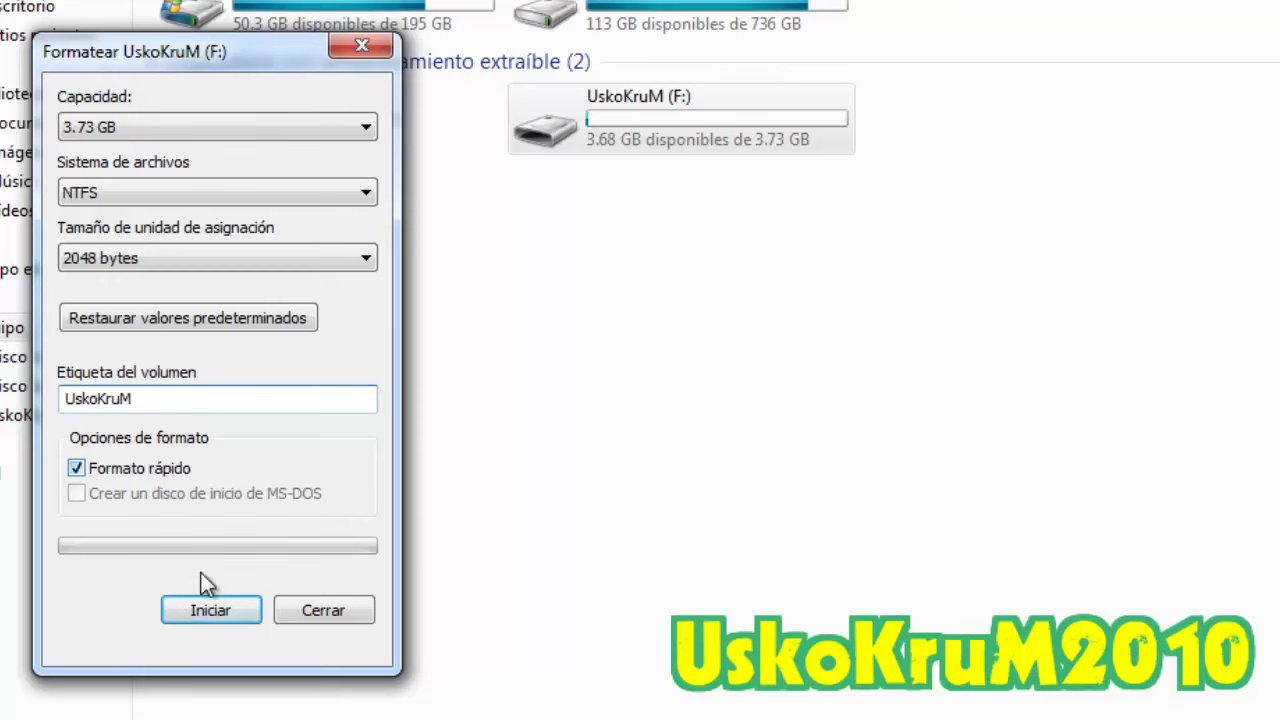
pyautogui.click(220, 610)
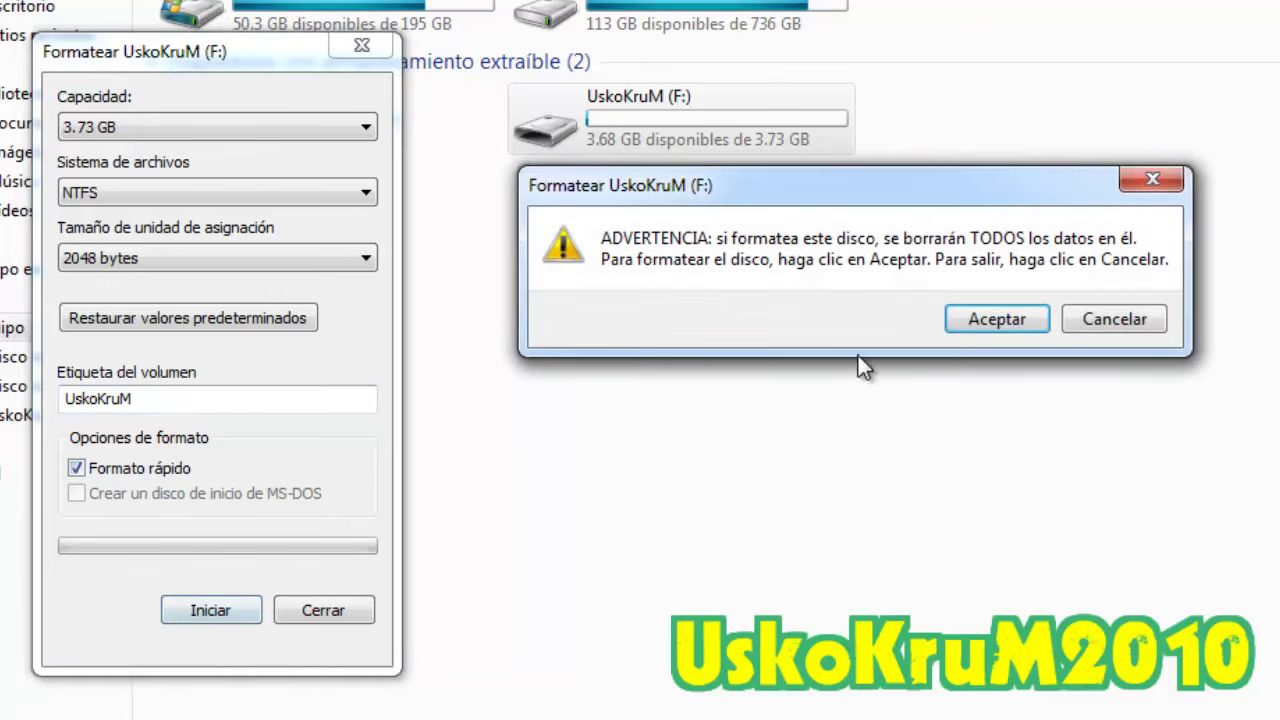
pyautogui.click(994, 320)
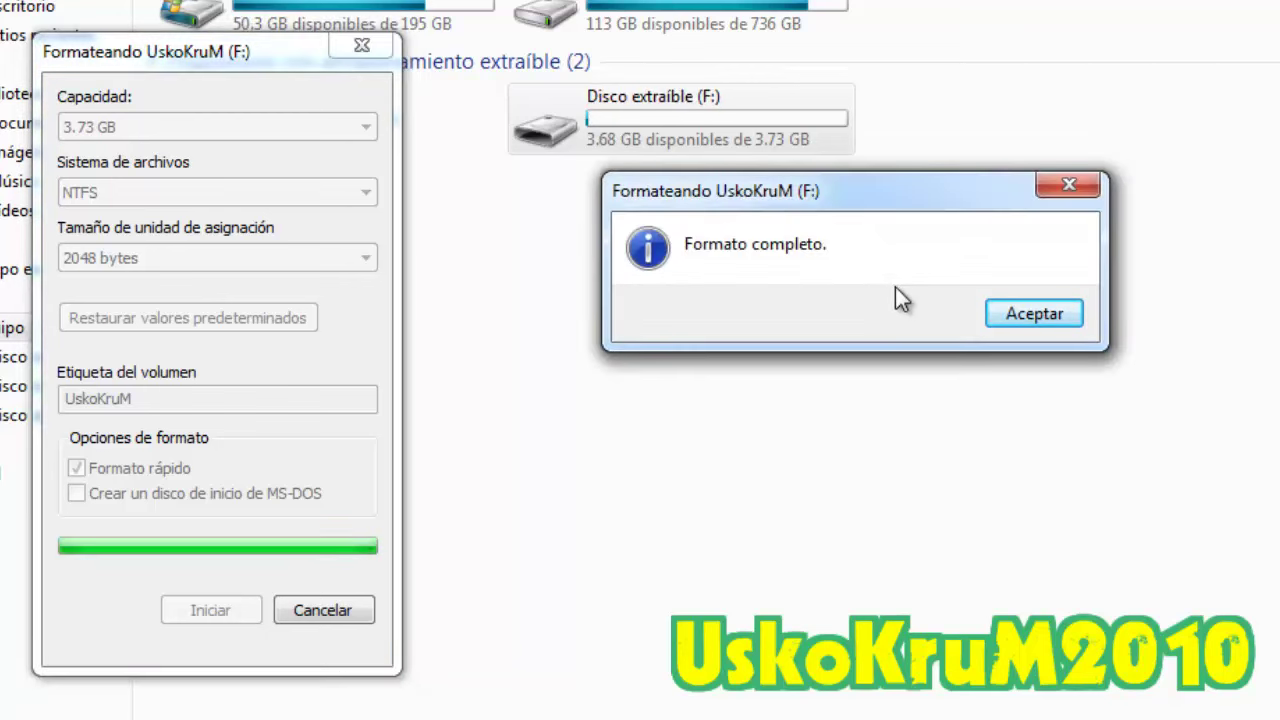
pyautogui.click(1033, 310)
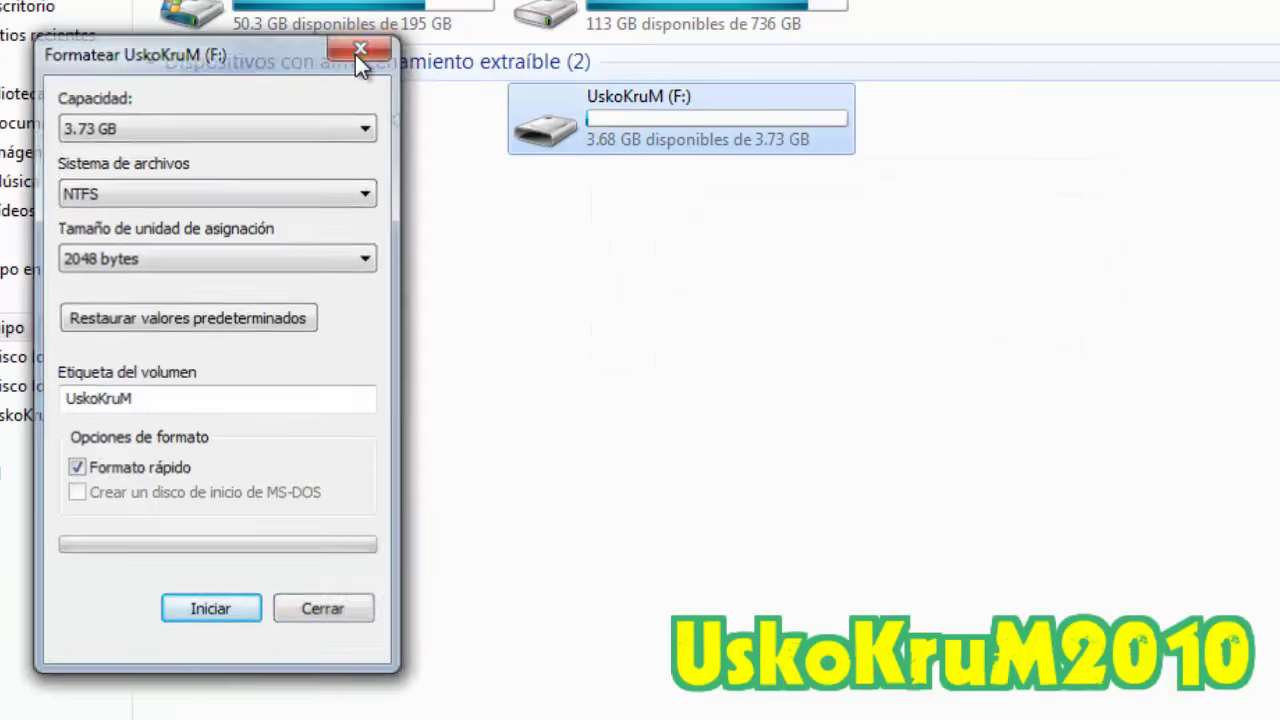
pyautogui.click(355, 54)
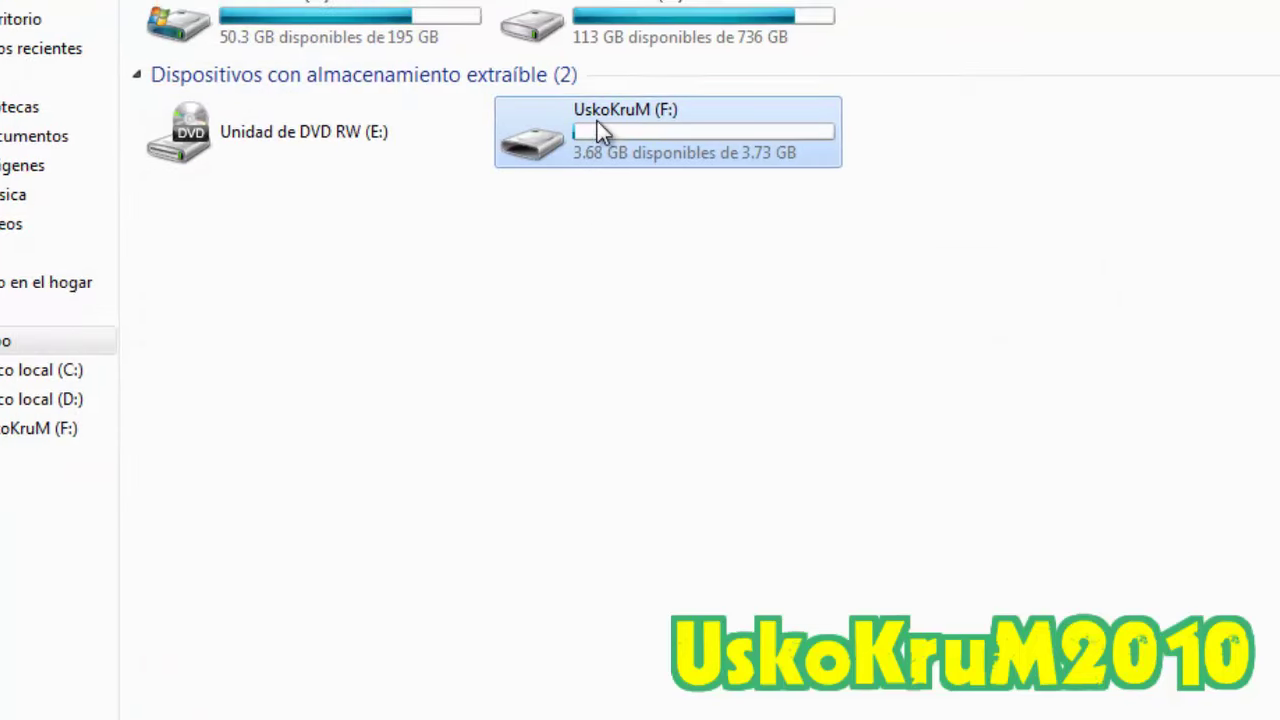
# - Create a folder named UskoKruM2010 in the root of the removable drive F:
pyautogui.moveTo(614, 119)
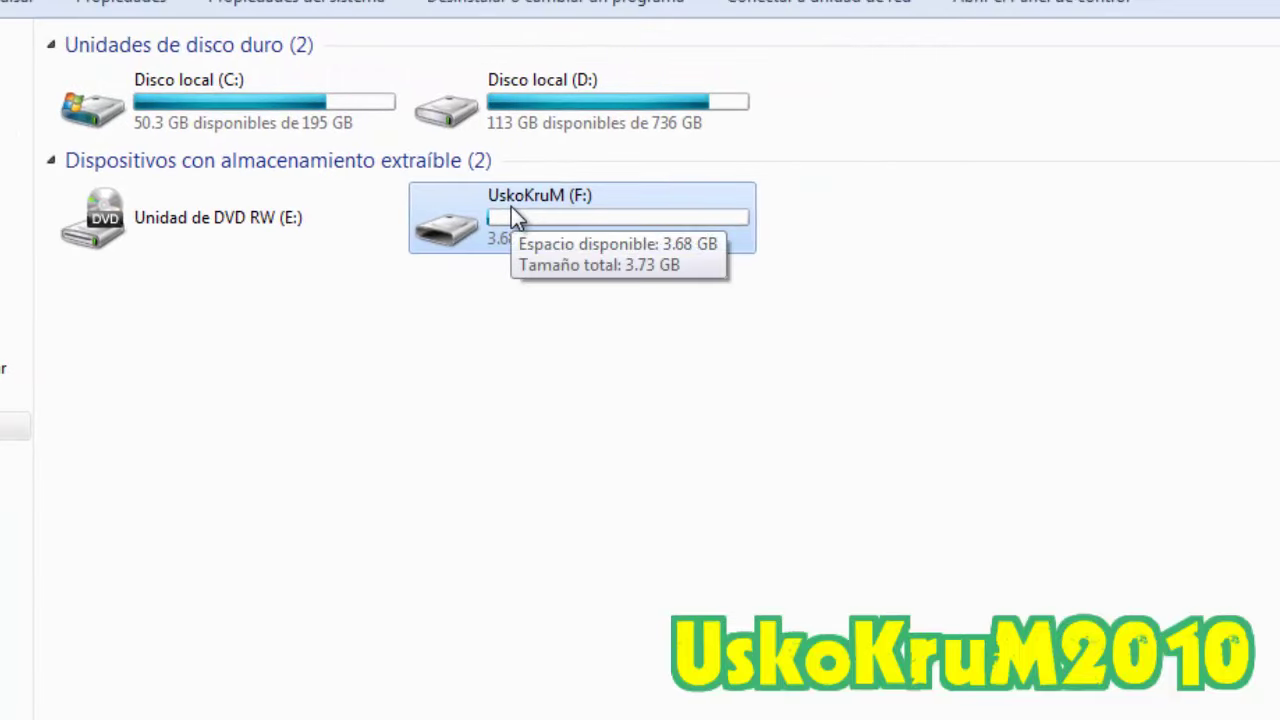
pyautogui.doubleClick(511, 215)
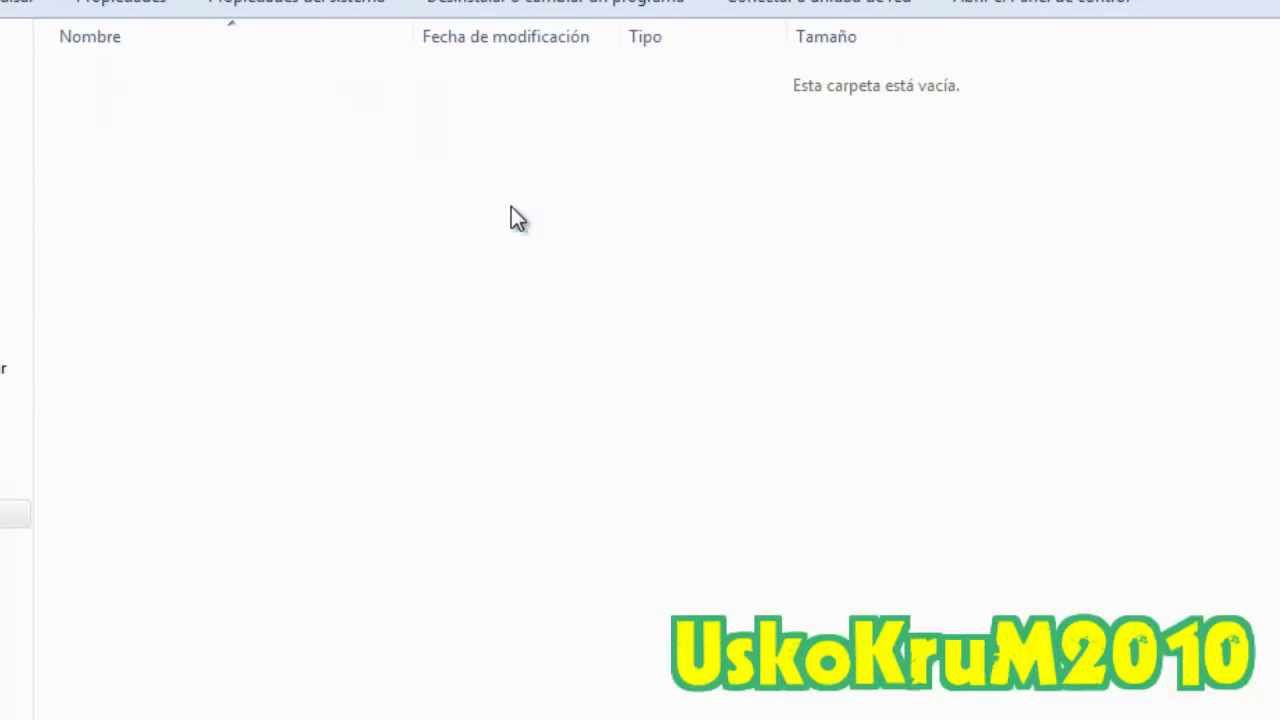
pyautogui.rightClick(173, 184)
pyautogui.moveTo(305, 527)
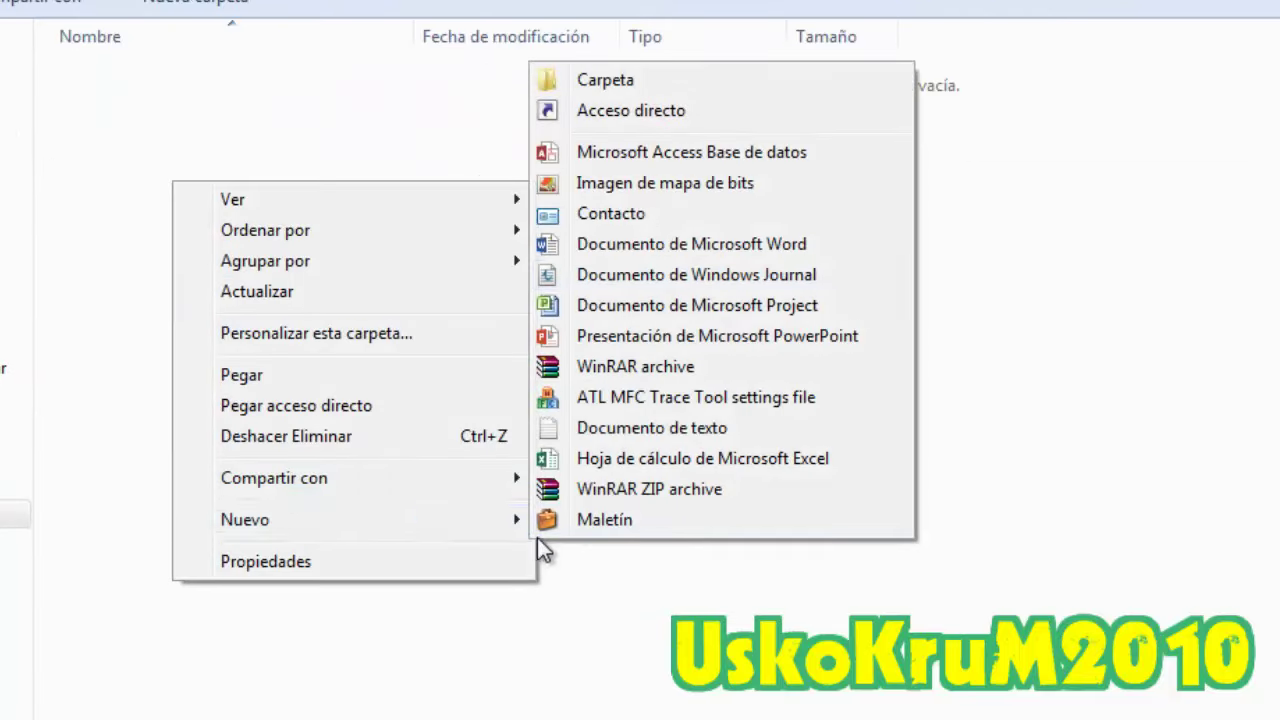
pyautogui.click(639, 81)
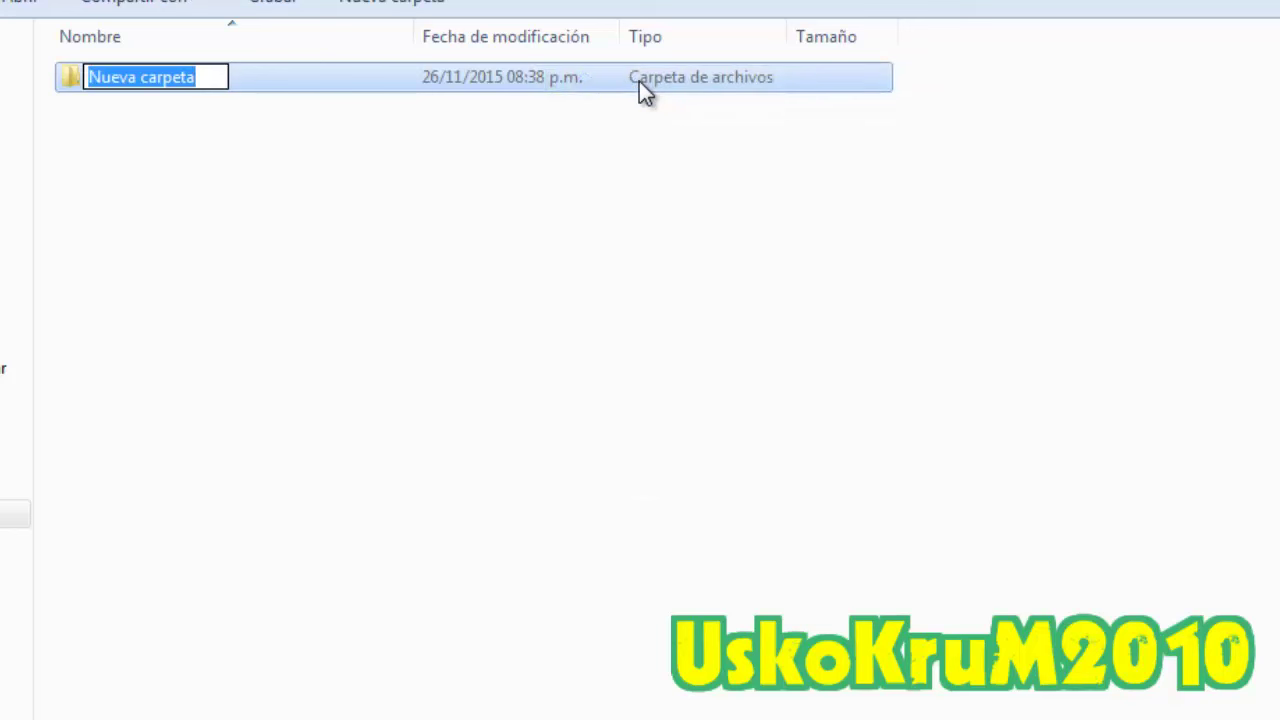
pyautogui.write('UskoKruM2010')
pyautogui.press('Return')
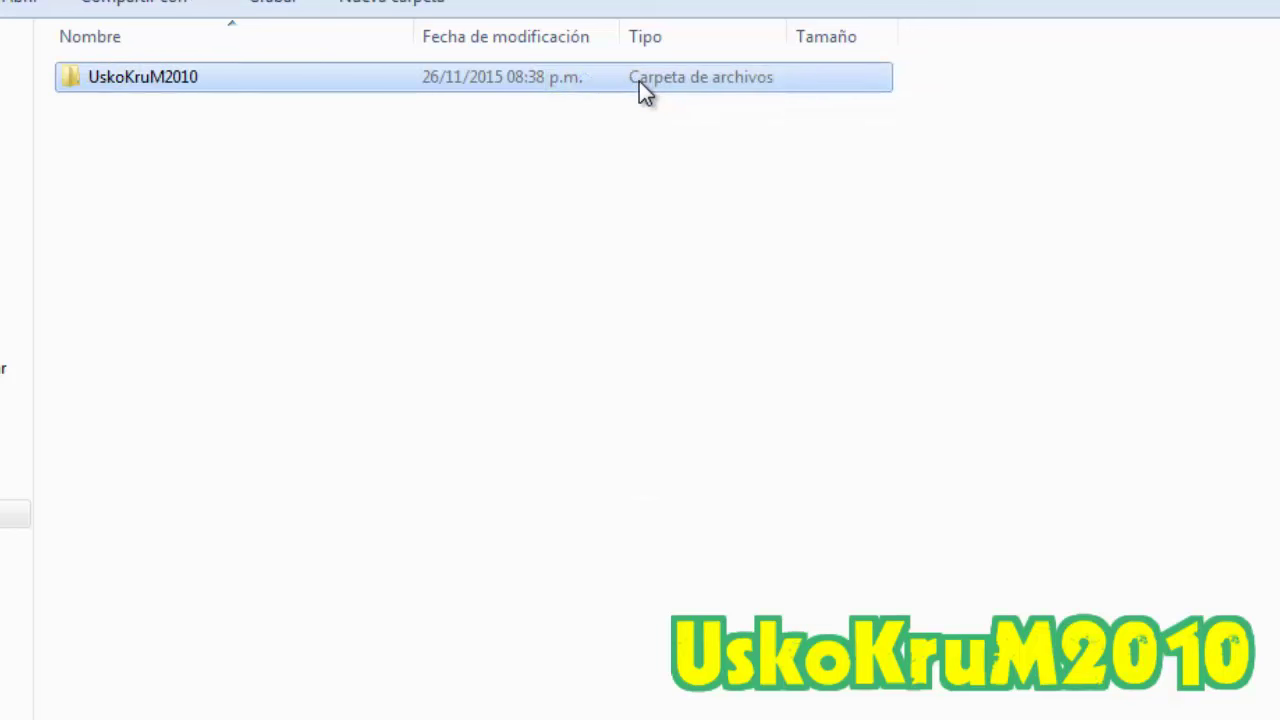
pyautogui.click(636, 176)
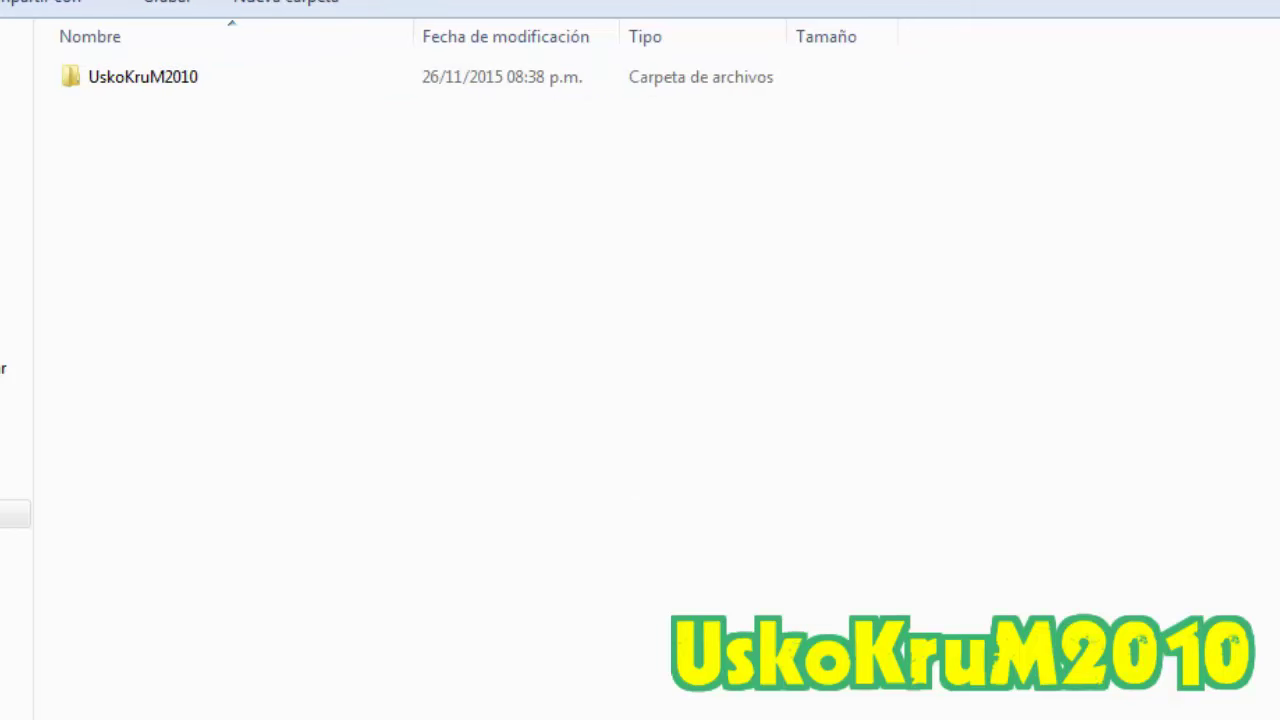
# - Open the security permissions of the removable drive F: for editing
pyautogui.press('BackSpace')
pyautogui.click(458, 333)
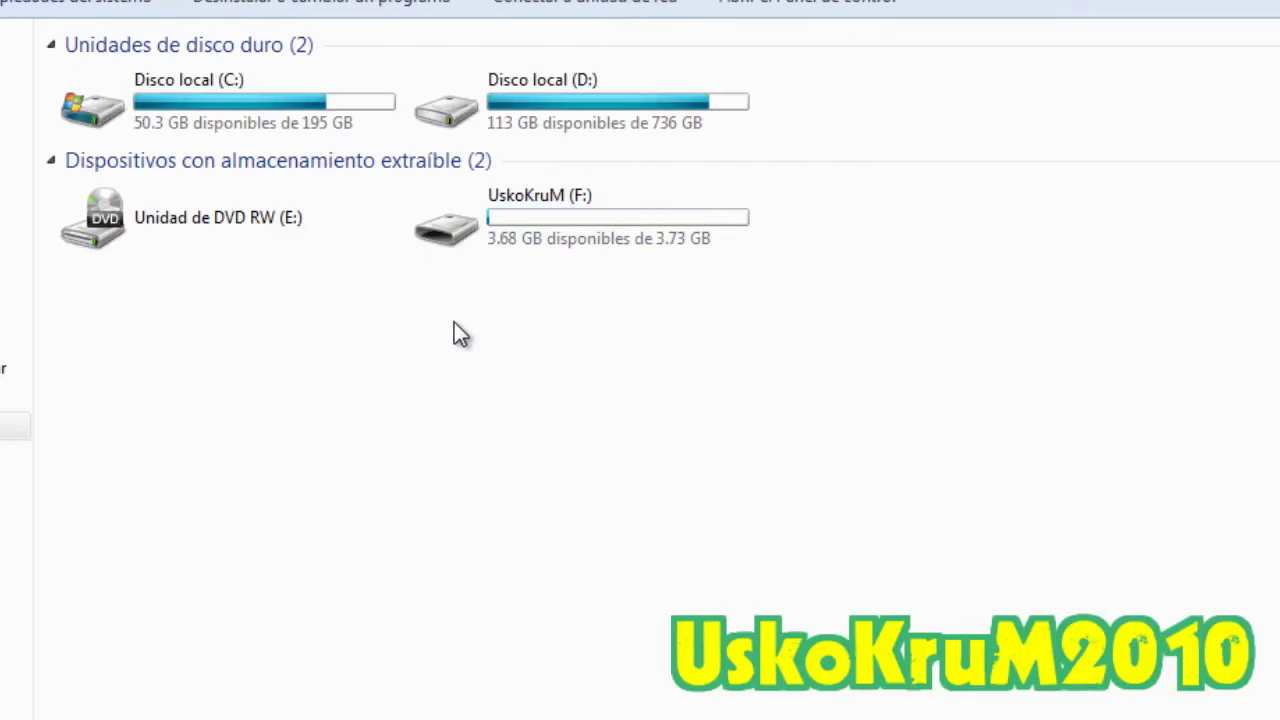
pyautogui.click(534, 228)
pyautogui.rightClick(533, 227)
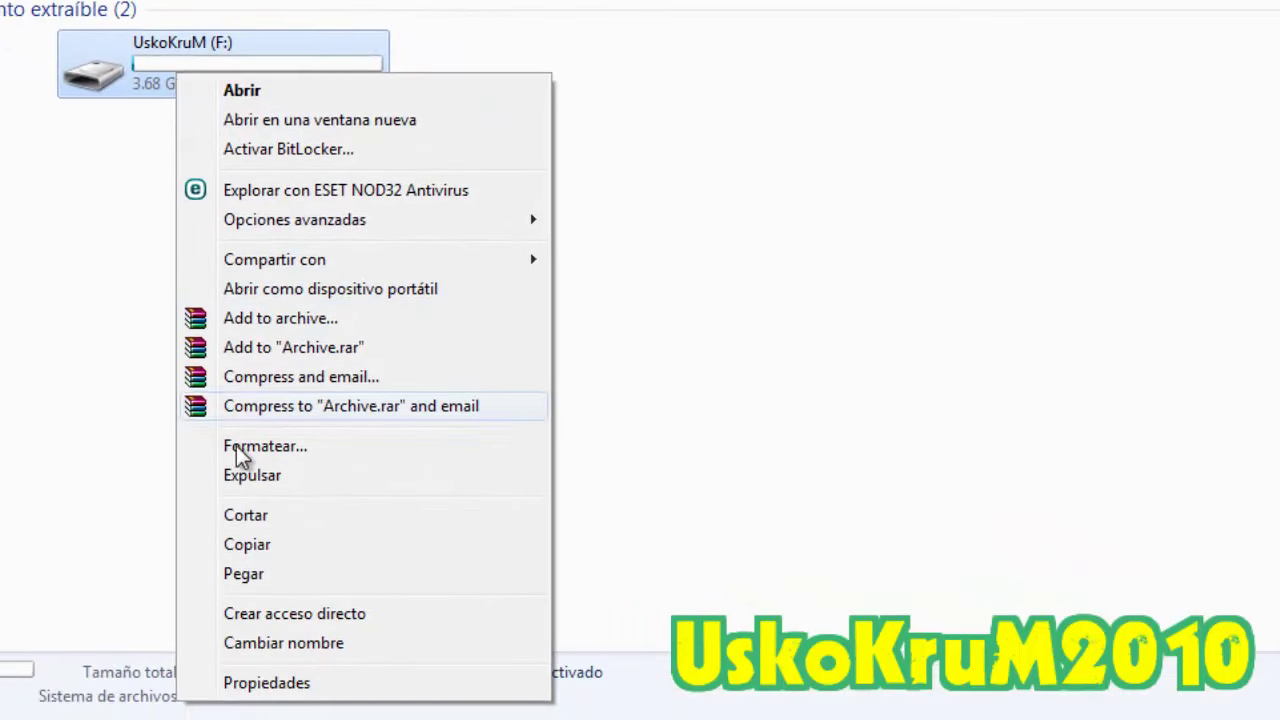
pyautogui.click(268, 682)
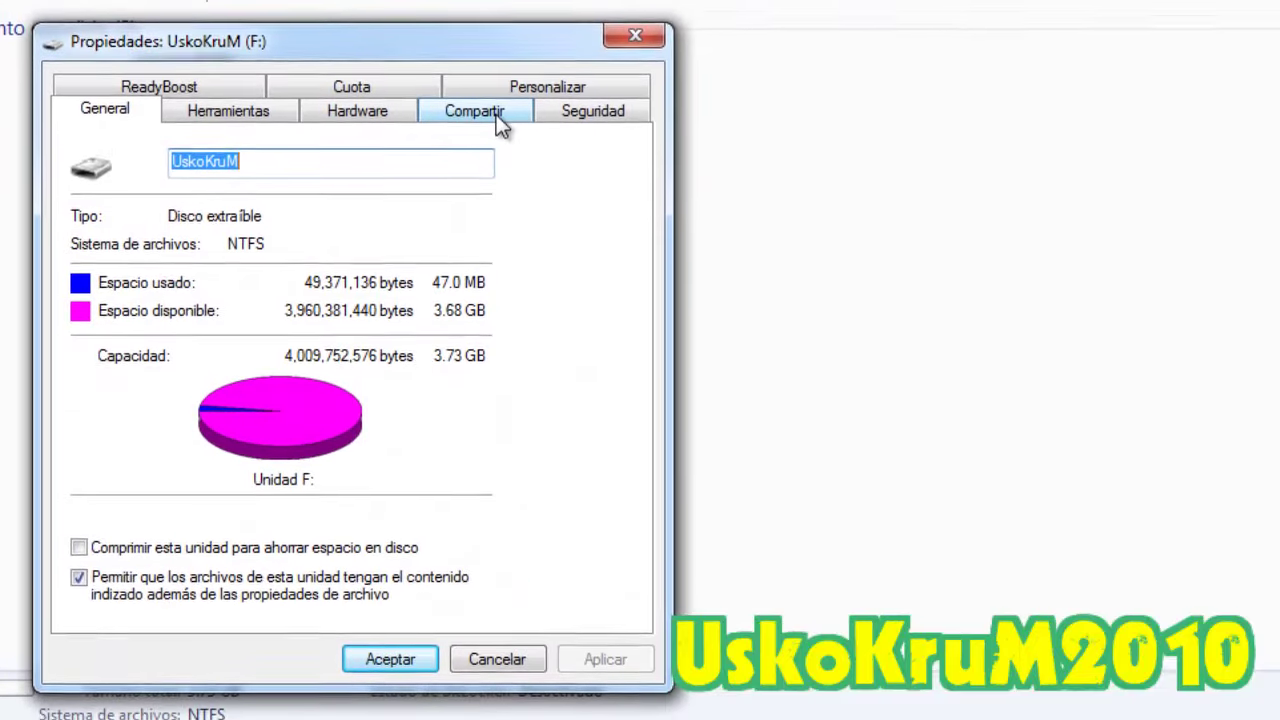
pyautogui.click(737, 137)
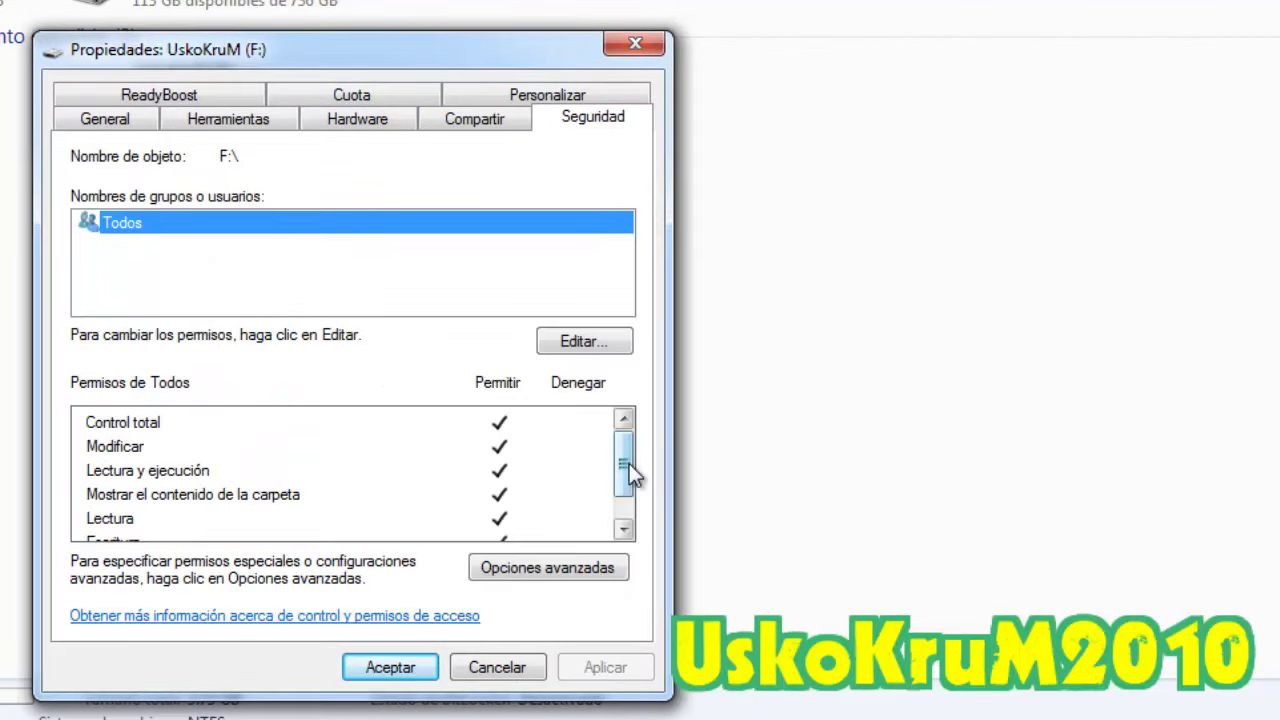
pyautogui.click(569, 342)
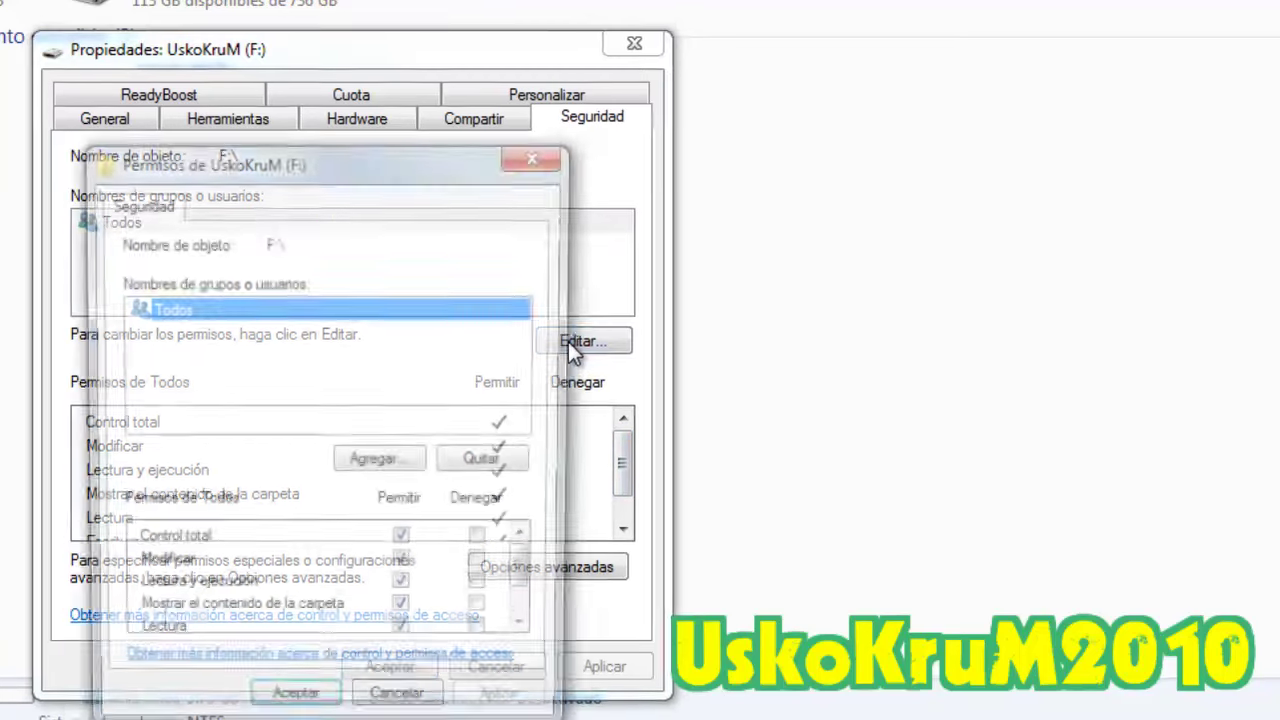
pyautogui.moveTo(398, 167); pyautogui.dragTo(339, 25)
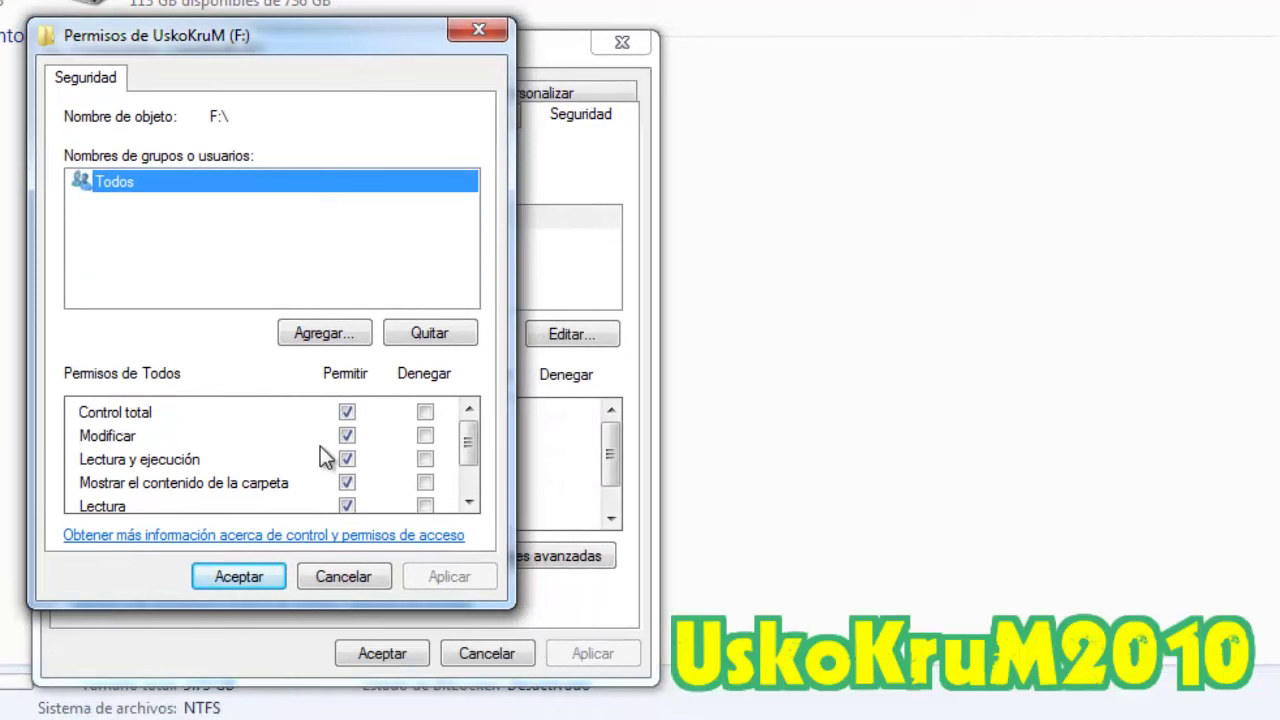
# - Remove every allowed permission on drive F: for the group Todos except Lectura, and apply the change
pyautogui.click(346, 412)
pyautogui.click(346, 436)
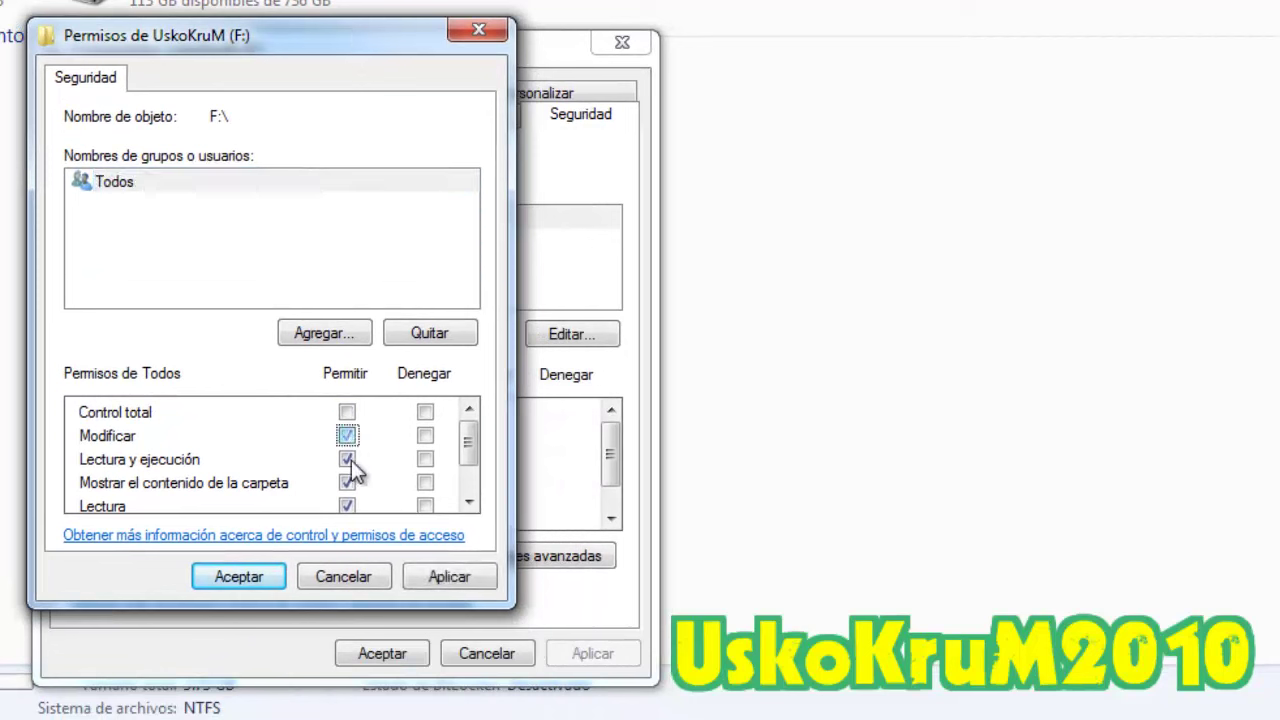
pyautogui.click(346, 459)
pyautogui.moveTo(468, 449); pyautogui.dragTo(468, 486)
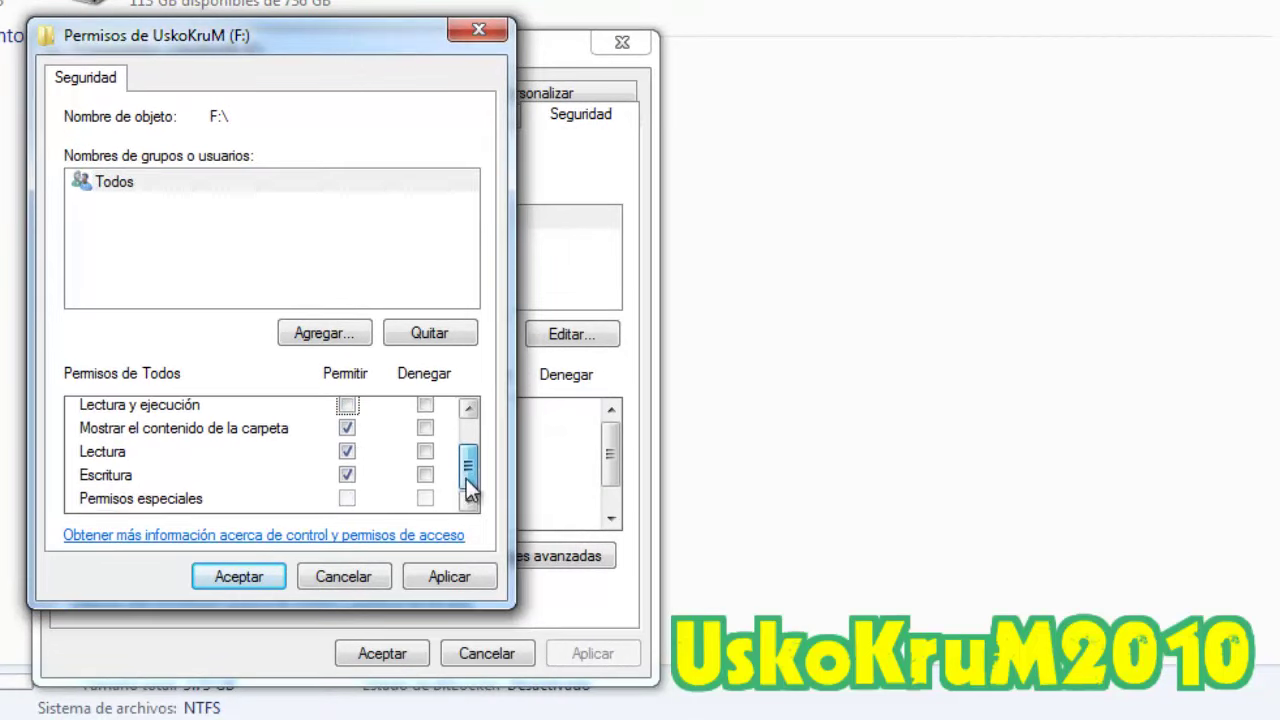
pyautogui.click(347, 428)
pyautogui.click(347, 475)
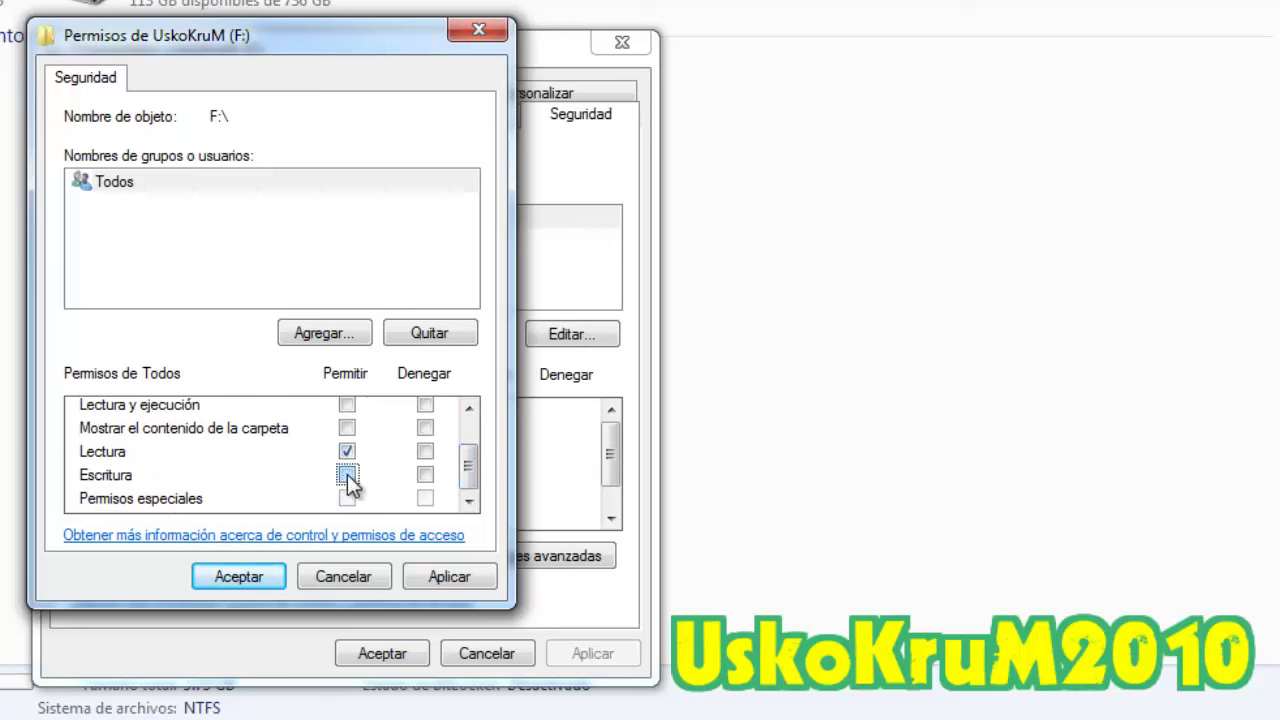
pyautogui.moveTo(466, 487)
pyautogui.mouseDown()
pyautogui.moveTo(466, 426)
pyautogui.moveTo(470, 490)
pyautogui.mouseUp()
pyautogui.click(430, 577)
pyautogui.click(234, 577)
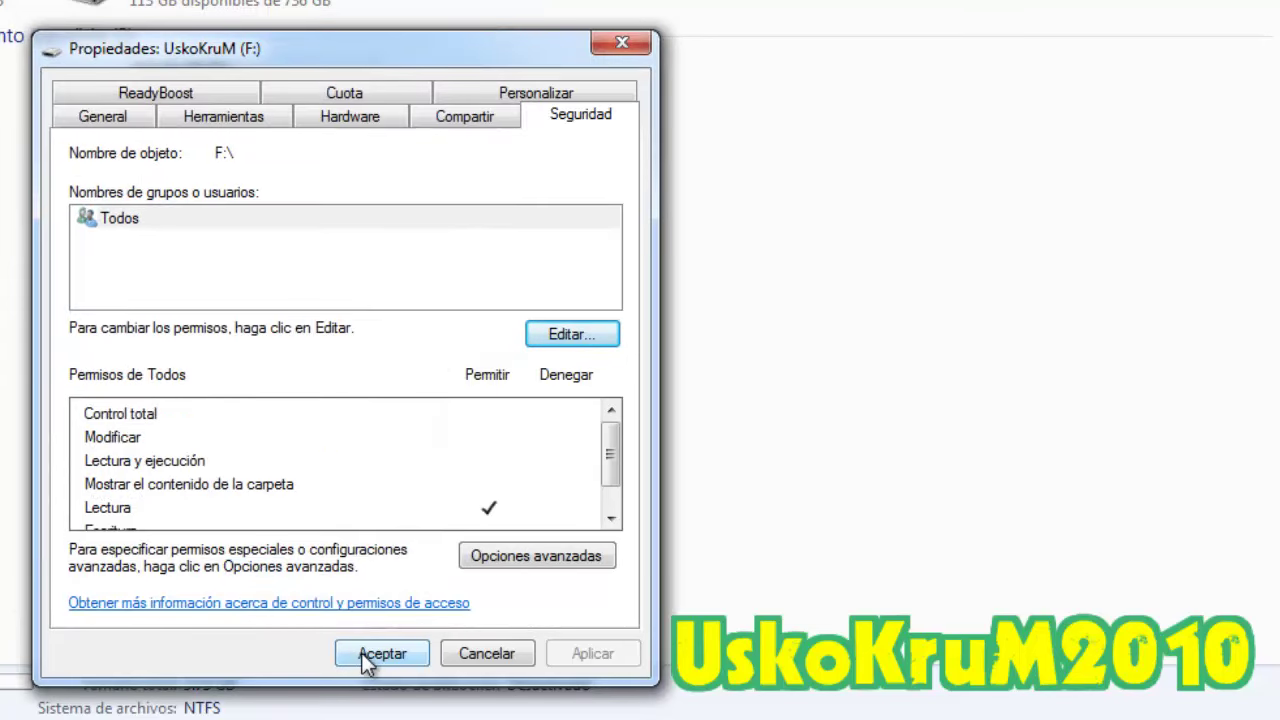
pyautogui.click(361, 652)
pyautogui.click(214, 318)
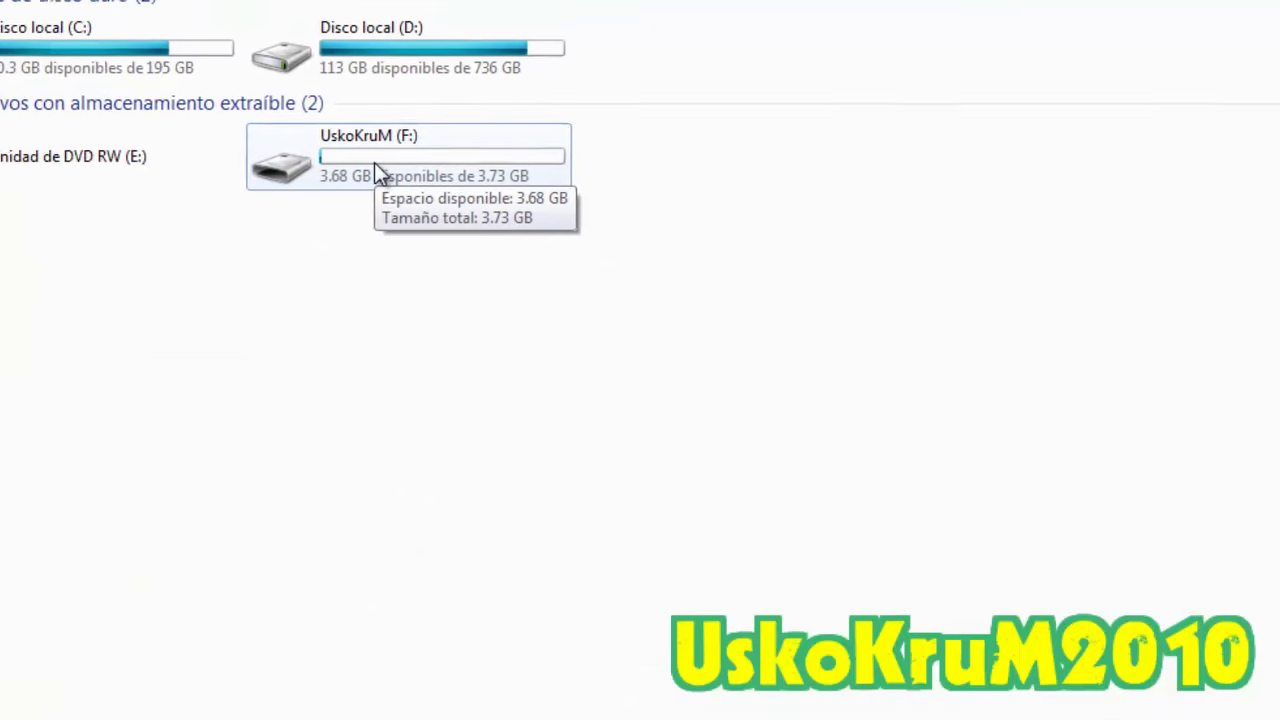
# - Open the security permissions of the UskoKruM2010 folder on drive F: for editing
pyautogui.doubleClick(376, 163)
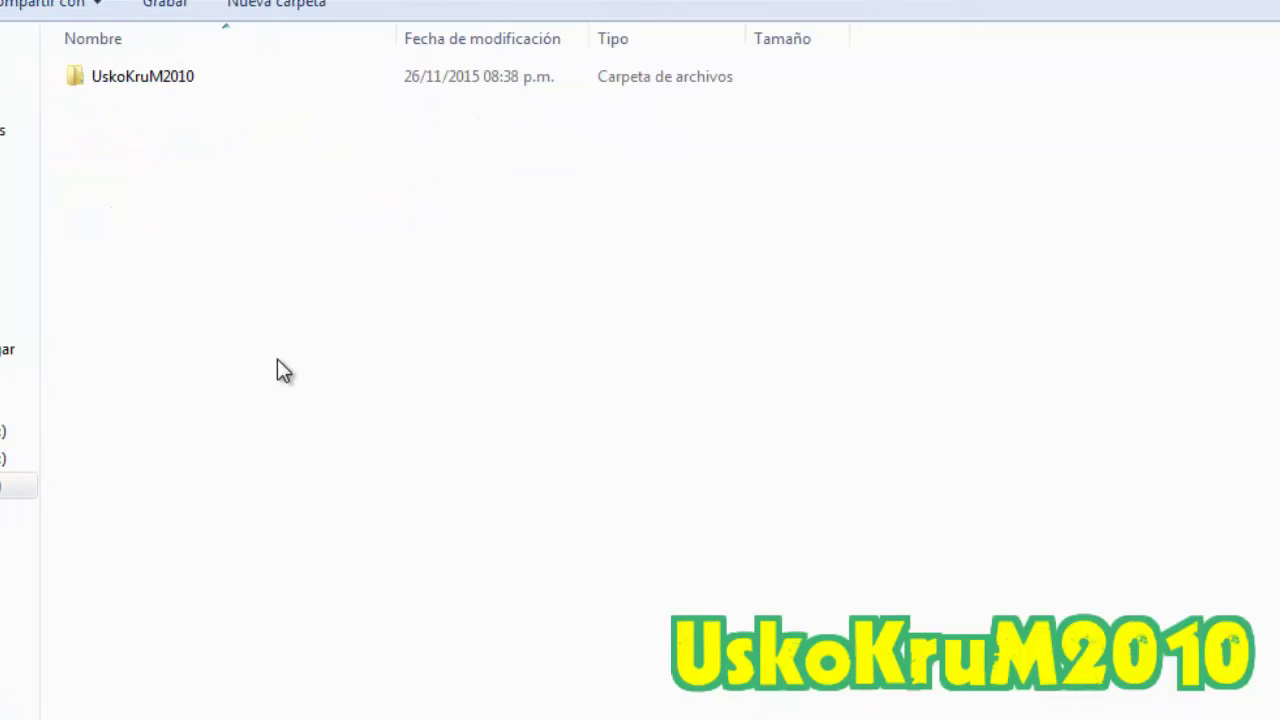
pyautogui.rightClick(195, 92)
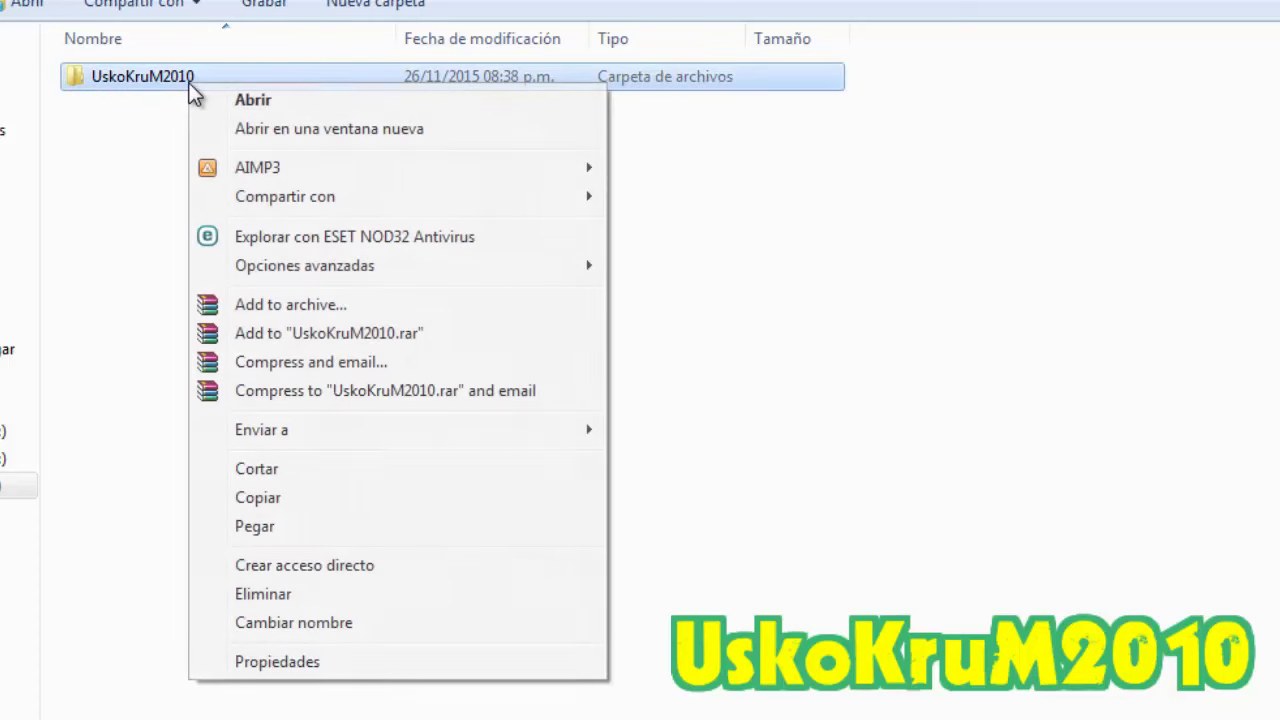
pyautogui.click(277, 662)
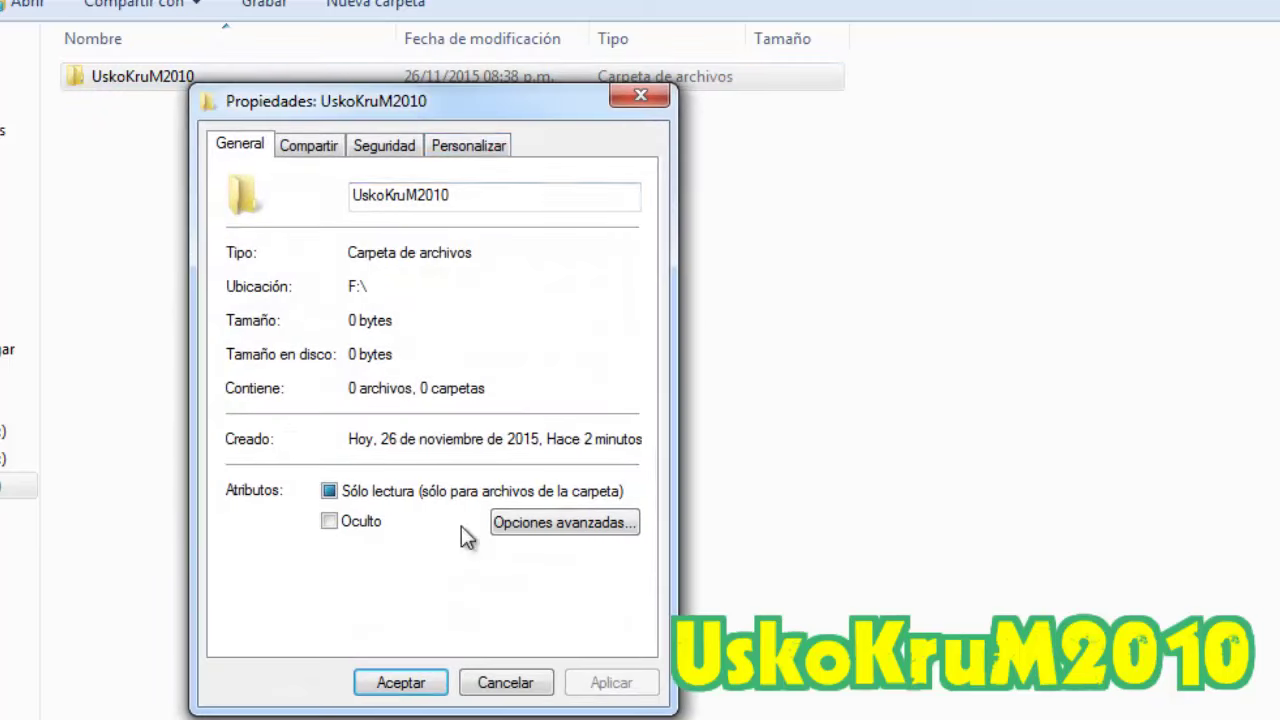
pyautogui.click(396, 148)
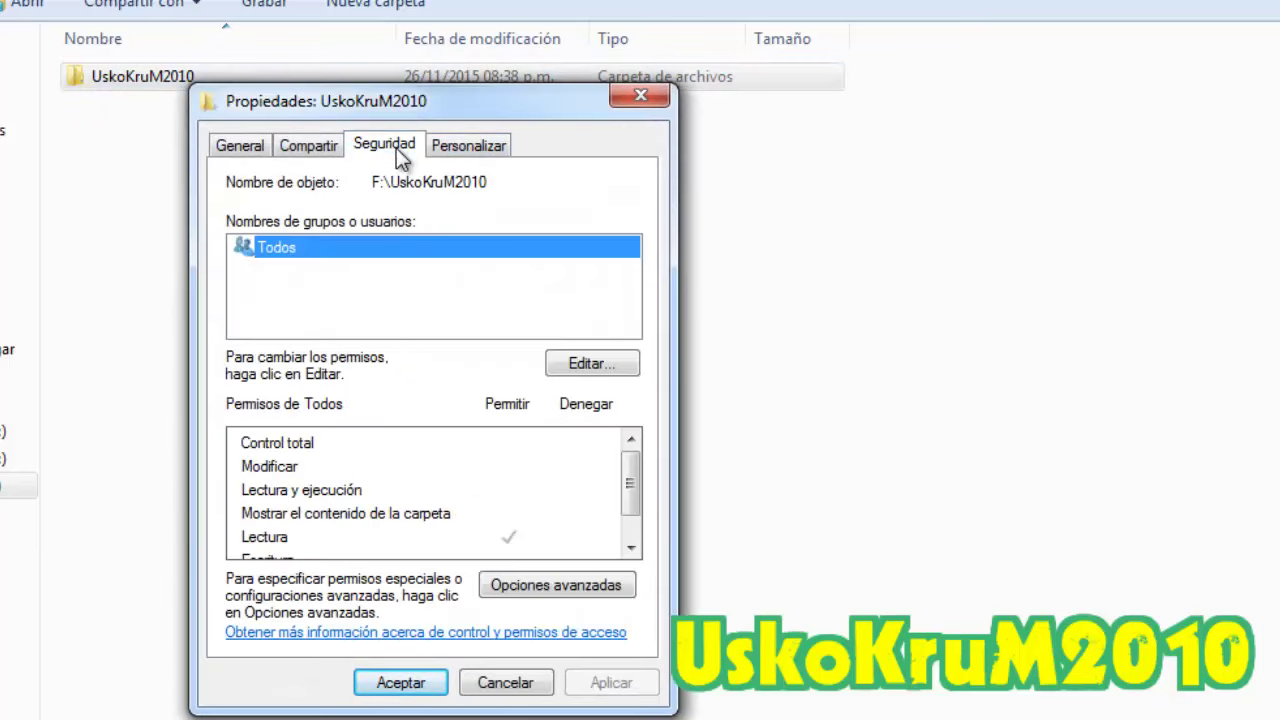
pyautogui.click(586, 365)
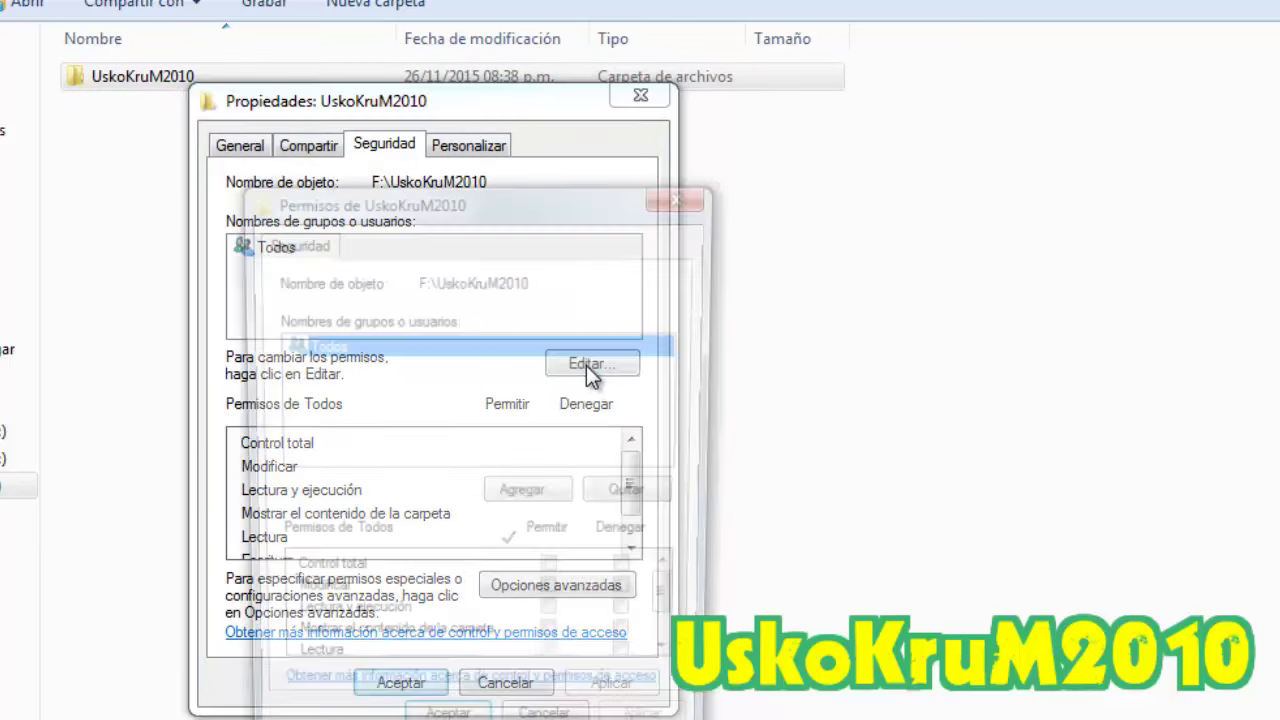
# - Allow Control total on the UskoKruM2010 folder for the group Todos and apply the change
pyautogui.click(398, 510)
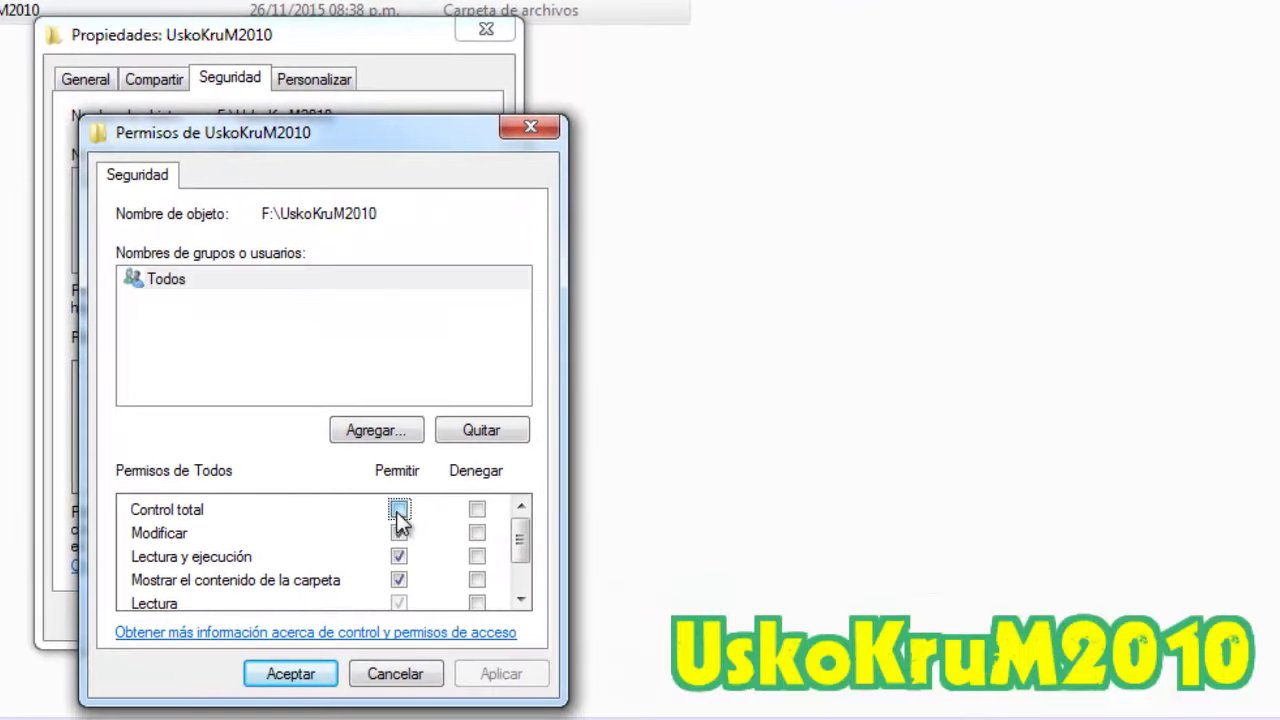
pyautogui.click(398, 510)
pyautogui.click(398, 510)
pyautogui.moveTo(523, 540); pyautogui.dragTo(523, 578)
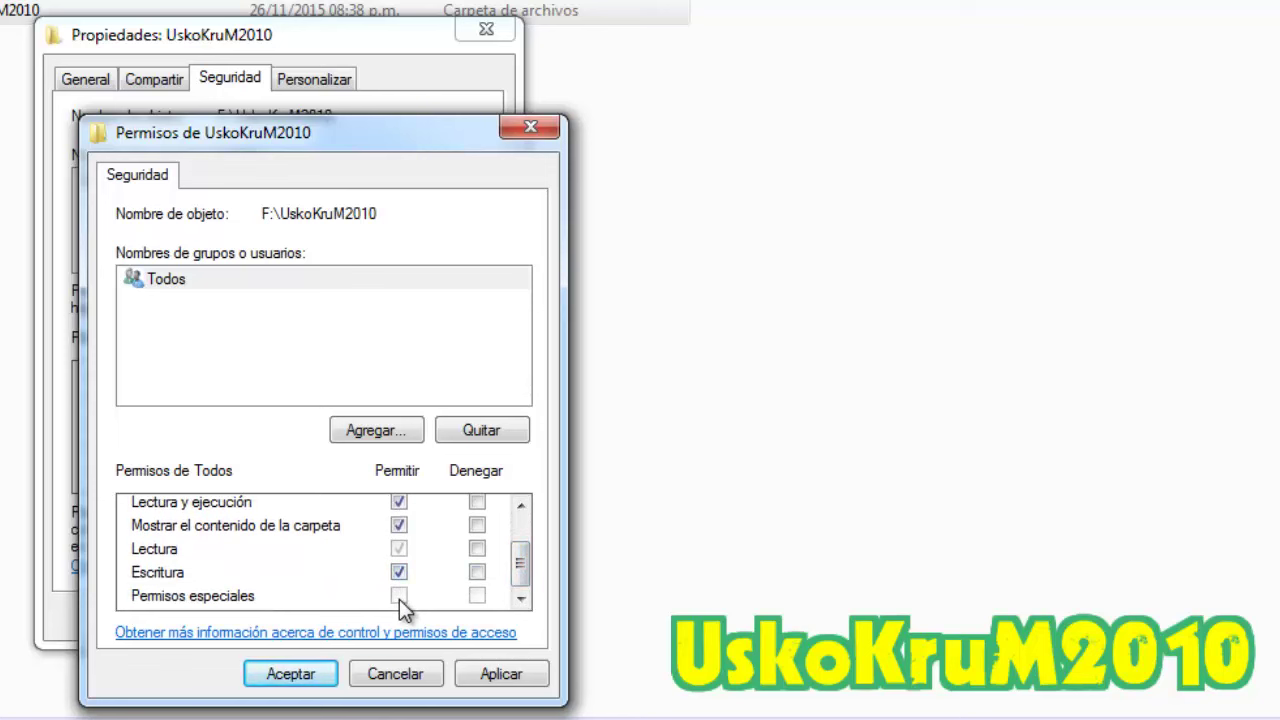
pyautogui.moveTo(521, 575)
pyautogui.mouseDown()
pyautogui.moveTo(520, 537)
pyautogui.moveTo(523, 591)
pyautogui.mouseUp()
pyautogui.click(490, 678)
pyautogui.click(316, 676)
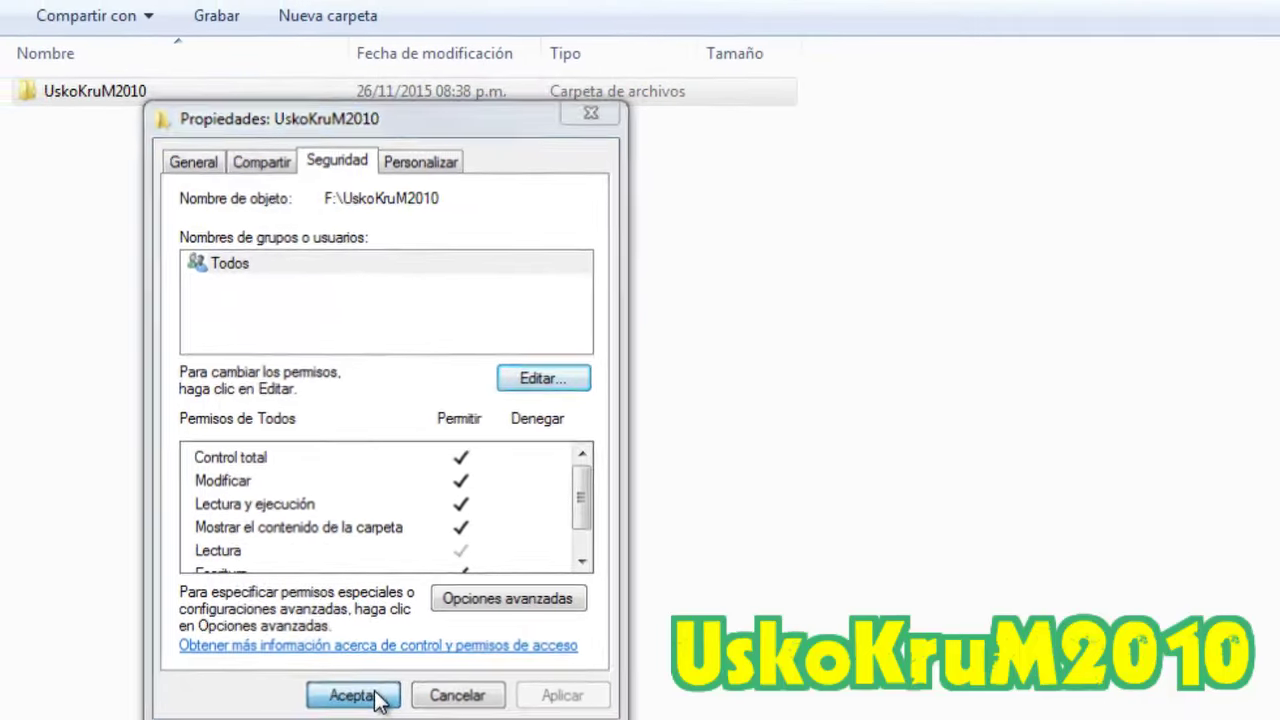
pyautogui.click(267, 612)
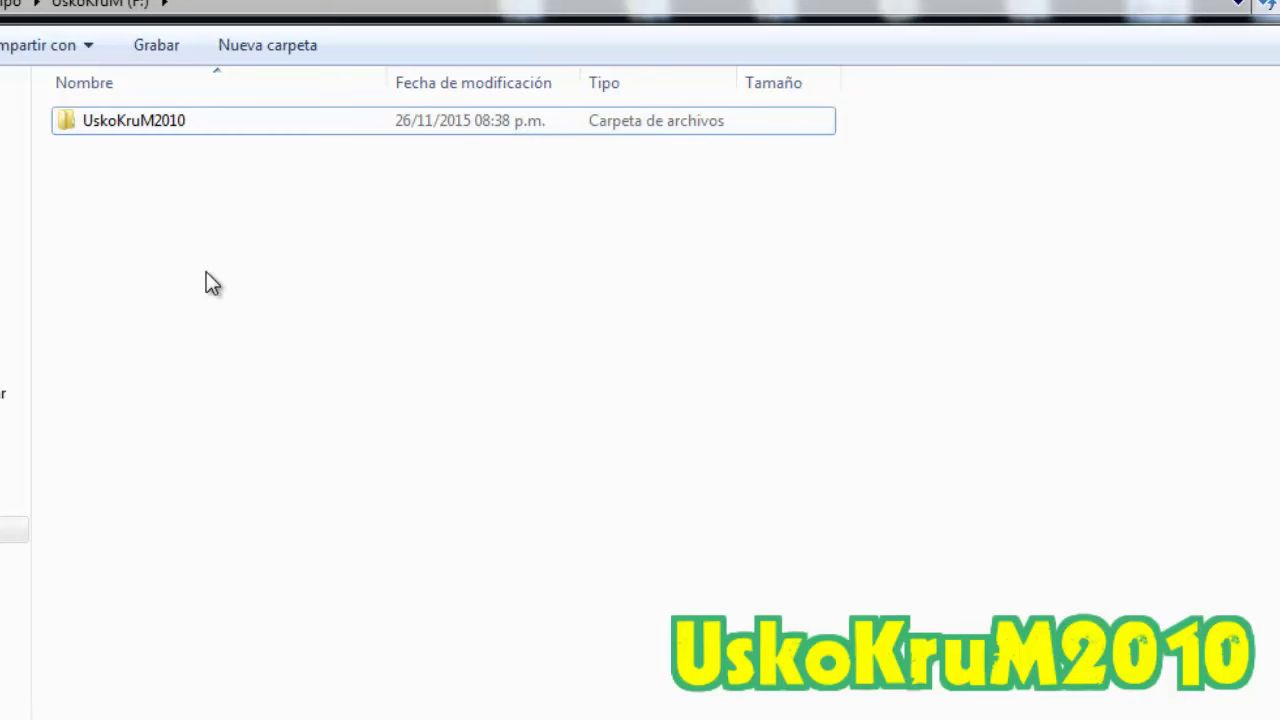
# - Try to copy the image paper from Disco local (D:) to the root of the UskoKruM (F:) drive
pyautogui.press('BackSpace')
pyautogui.doubleClick(457, 154)
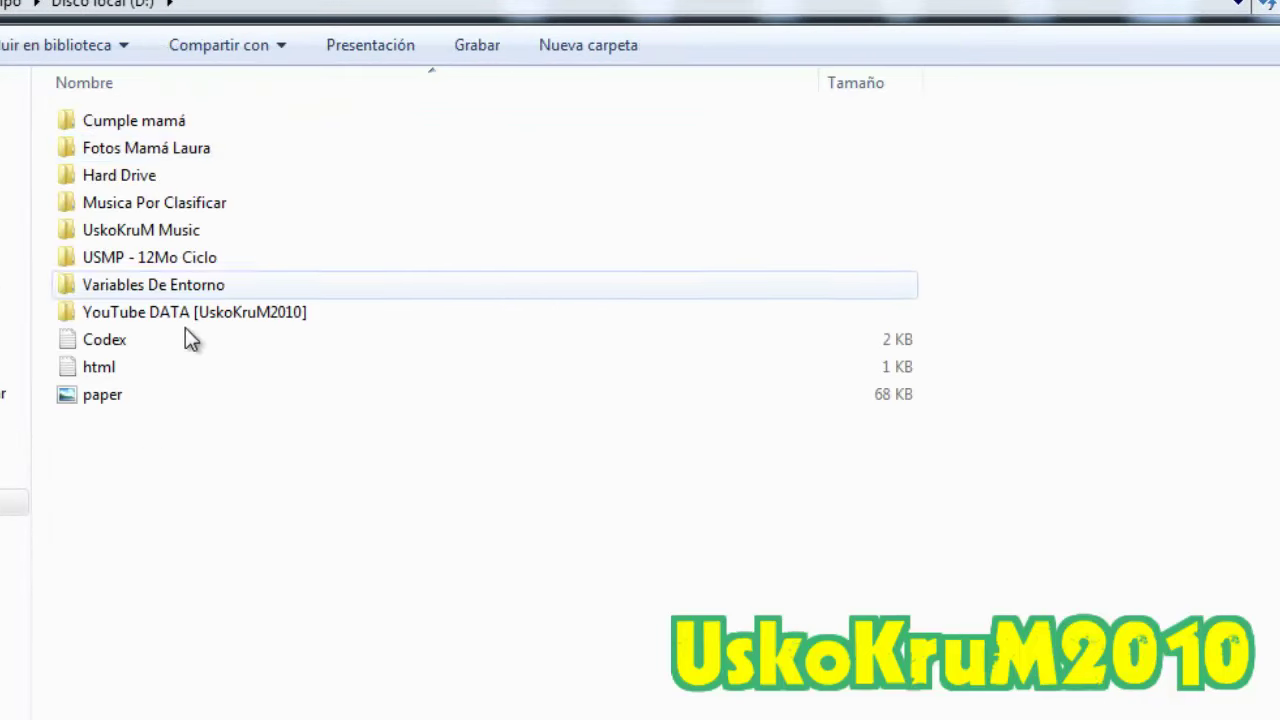
pyautogui.click(138, 399)
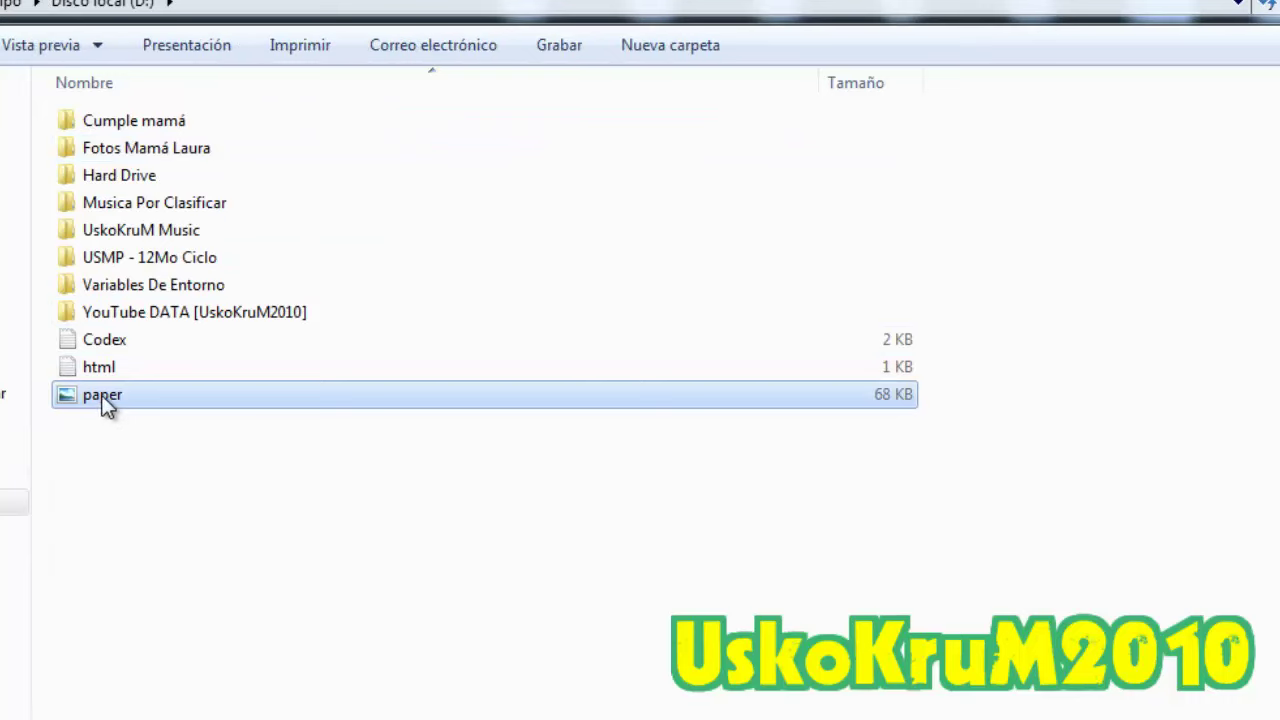
pyautogui.moveTo(100, 394); pyautogui.dragTo(981, 719)
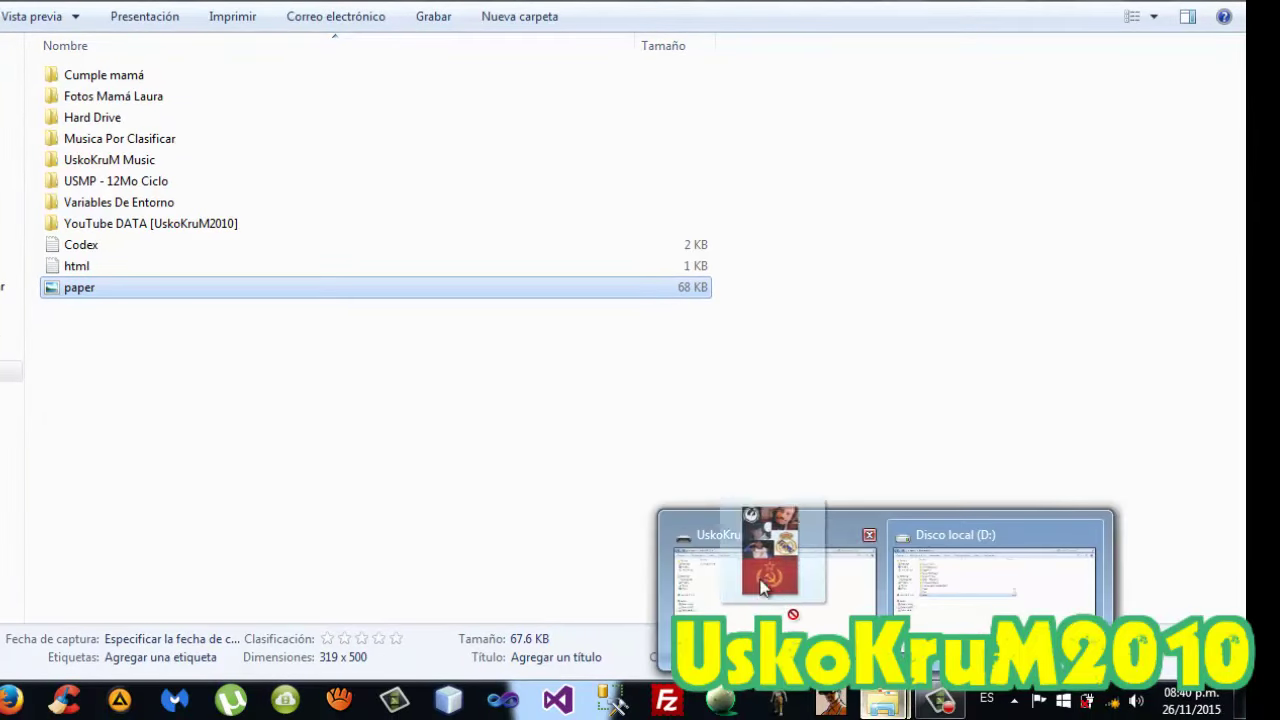
pyautogui.moveTo(762, 588); pyautogui.dragTo(141, 260)
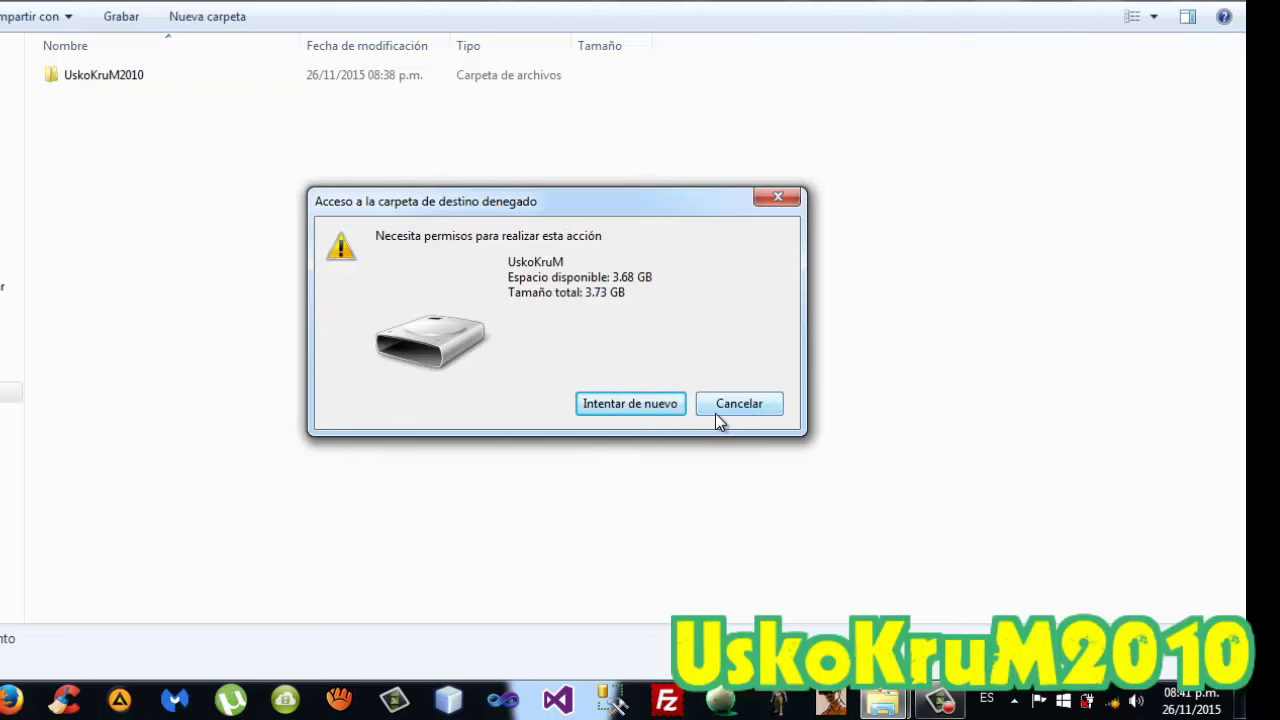
pyautogui.click(738, 403)
# - Copy the image paper from Disco local (D:) into the UskoKruM2010 folder on drive F:, then reopen that folder from the drive's root
pyautogui.moveTo(882, 703)
pyautogui.click(935, 608)
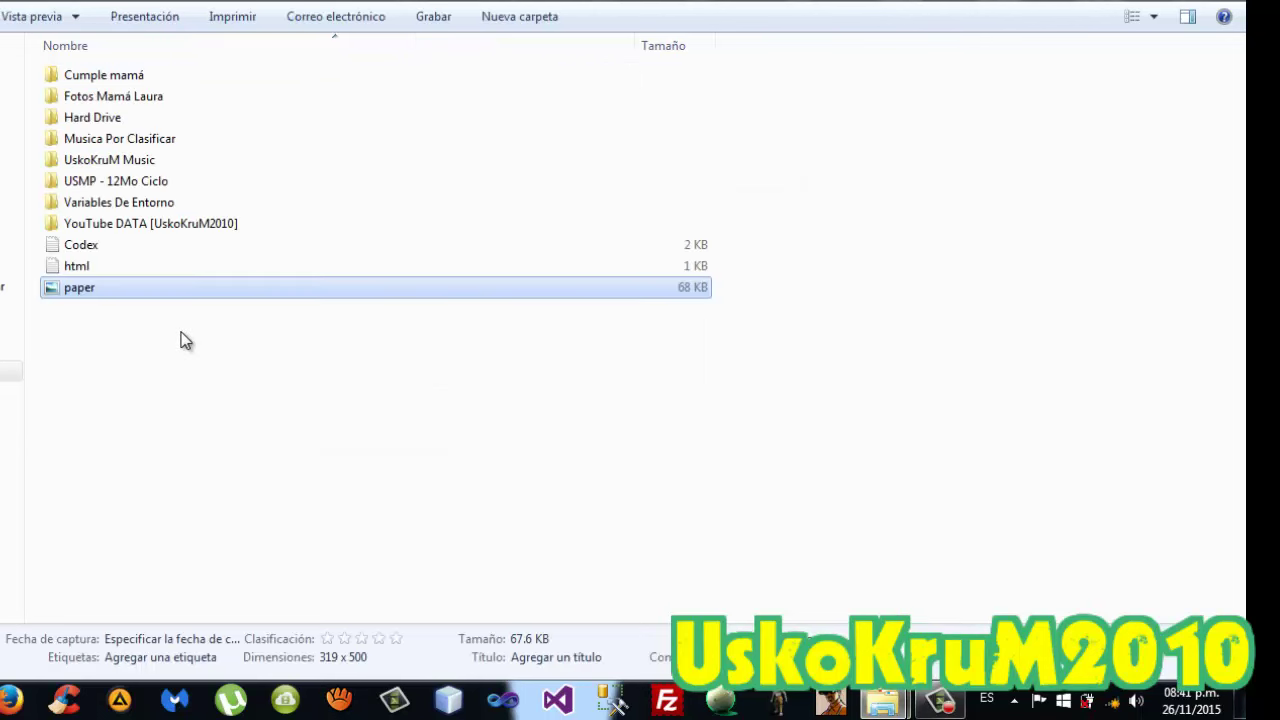
pyautogui.click(89, 305)
pyautogui.click(89, 290)
pyautogui.moveTo(892, 703)
pyautogui.click(771, 586)
pyautogui.doubleClick(142, 75)
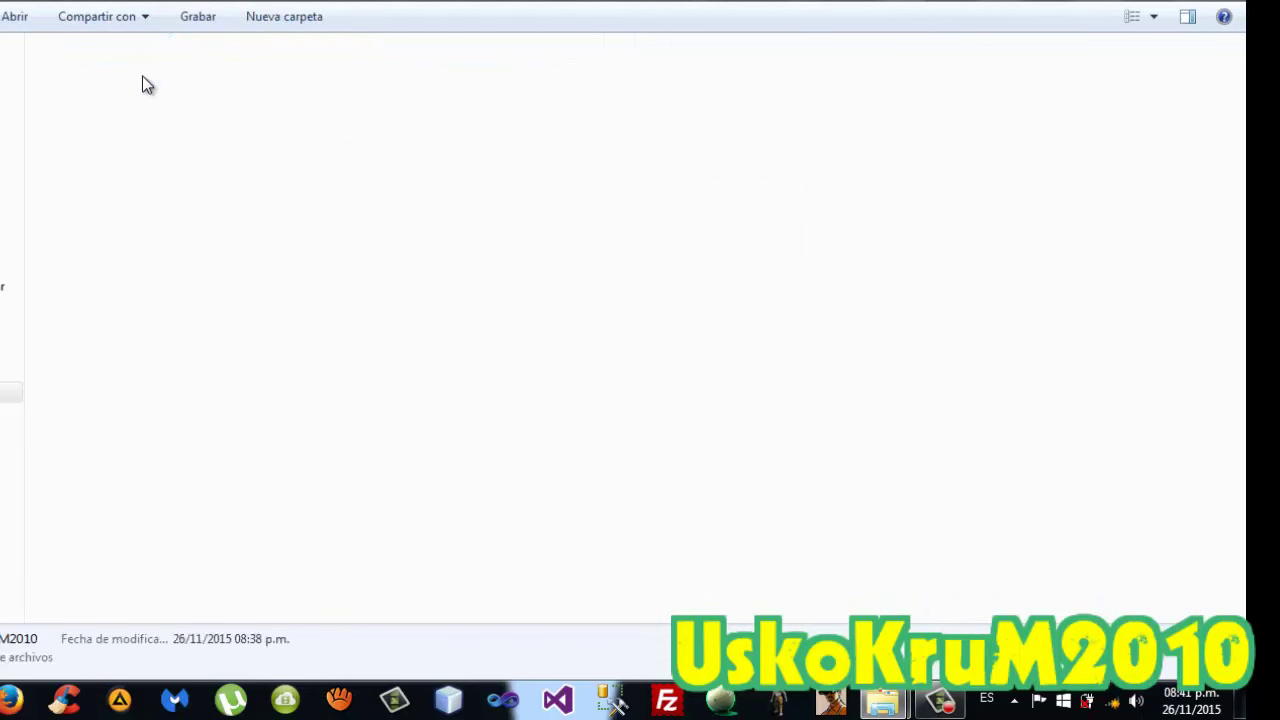
pyautogui.hotkey('ctrl', 'v')
pyautogui.click(141, 210)
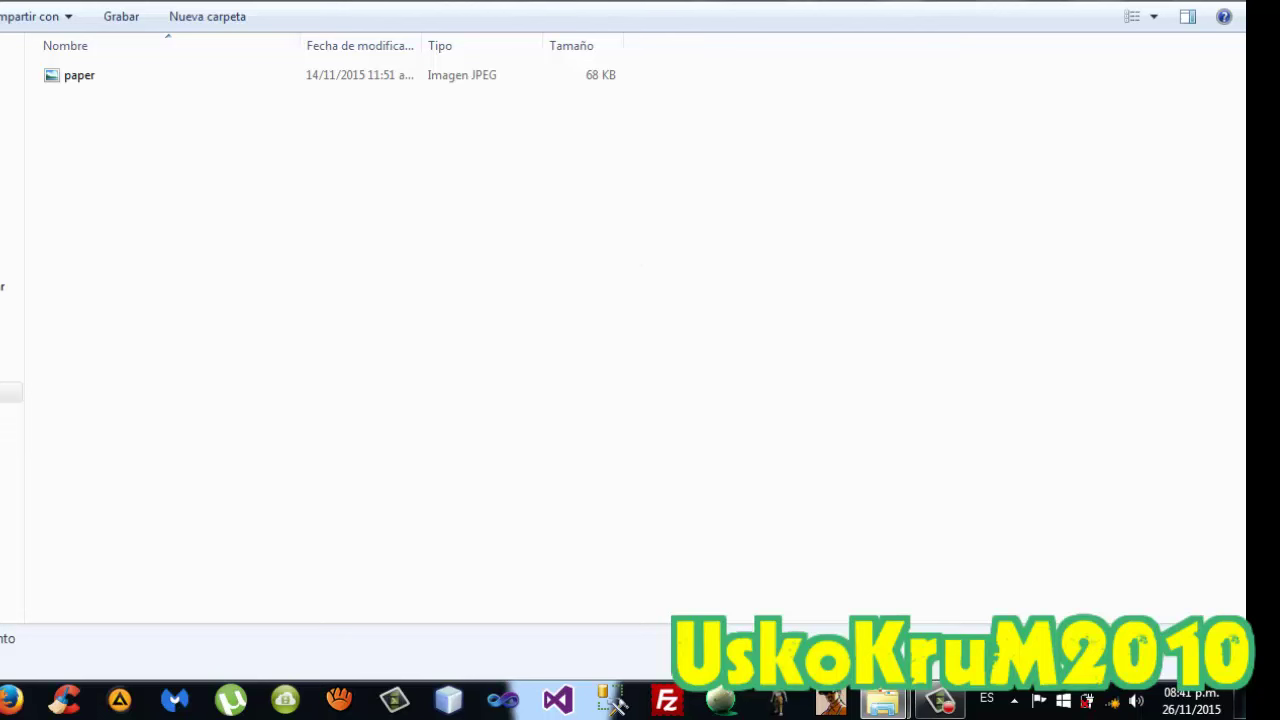
pyautogui.click(199, 150)
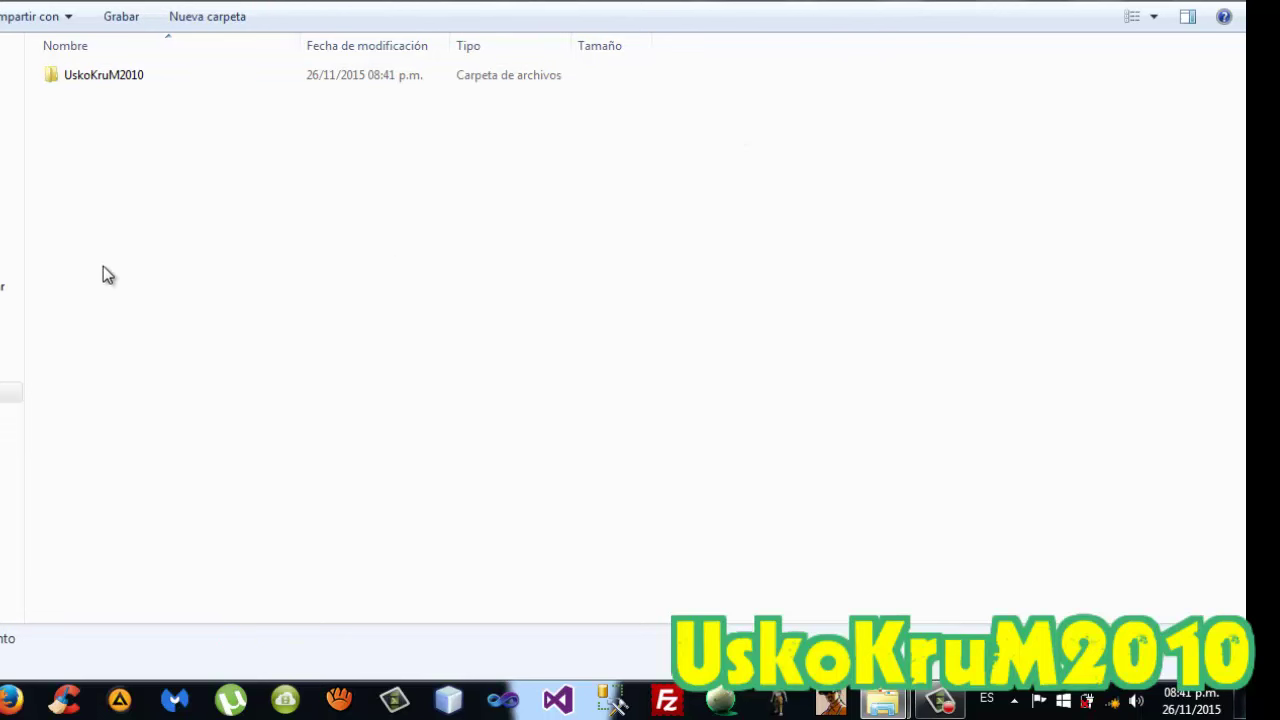
pyautogui.doubleClick(103, 78)
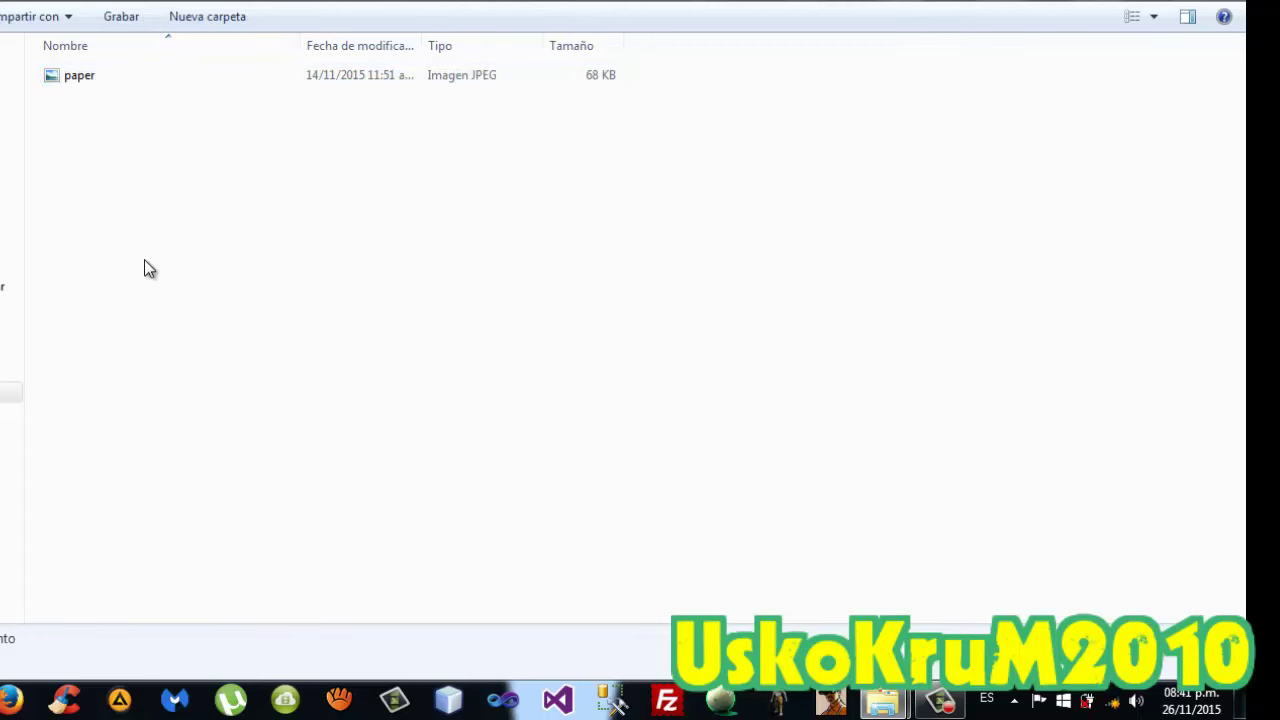